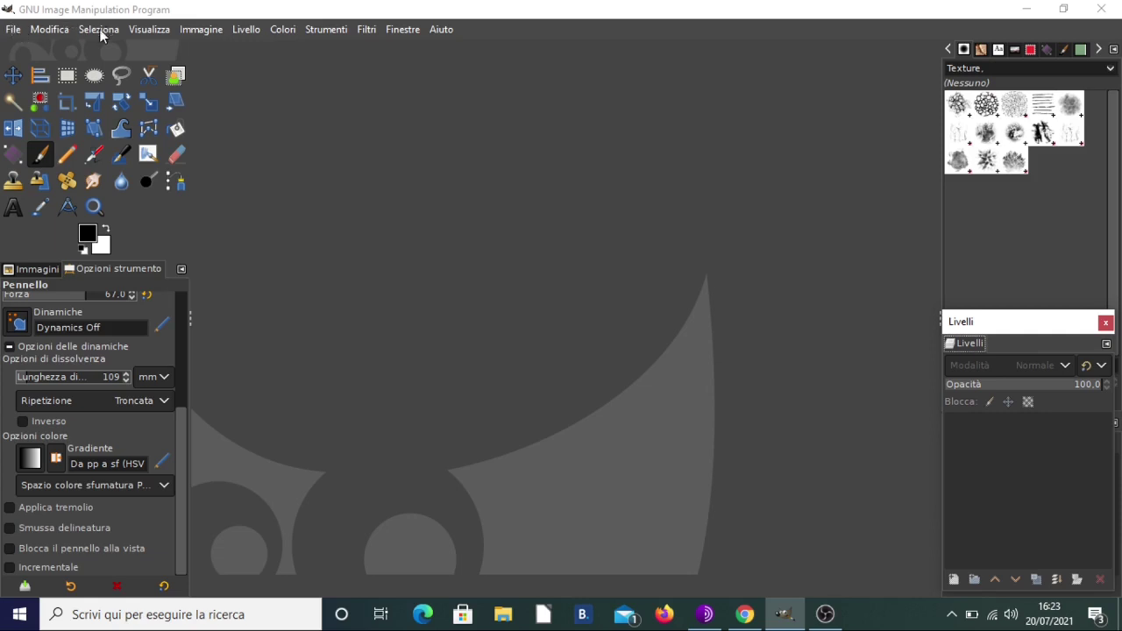
Open car-63930_1280.jpg from the recent files list
left_click(12, 33)
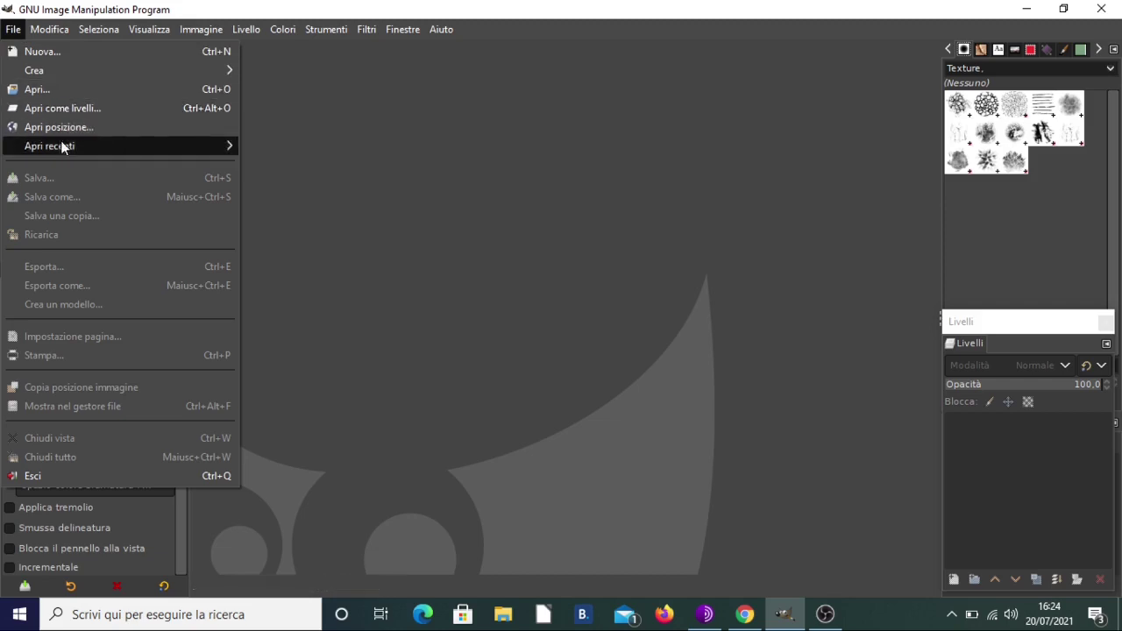
mouse_move(49, 146)
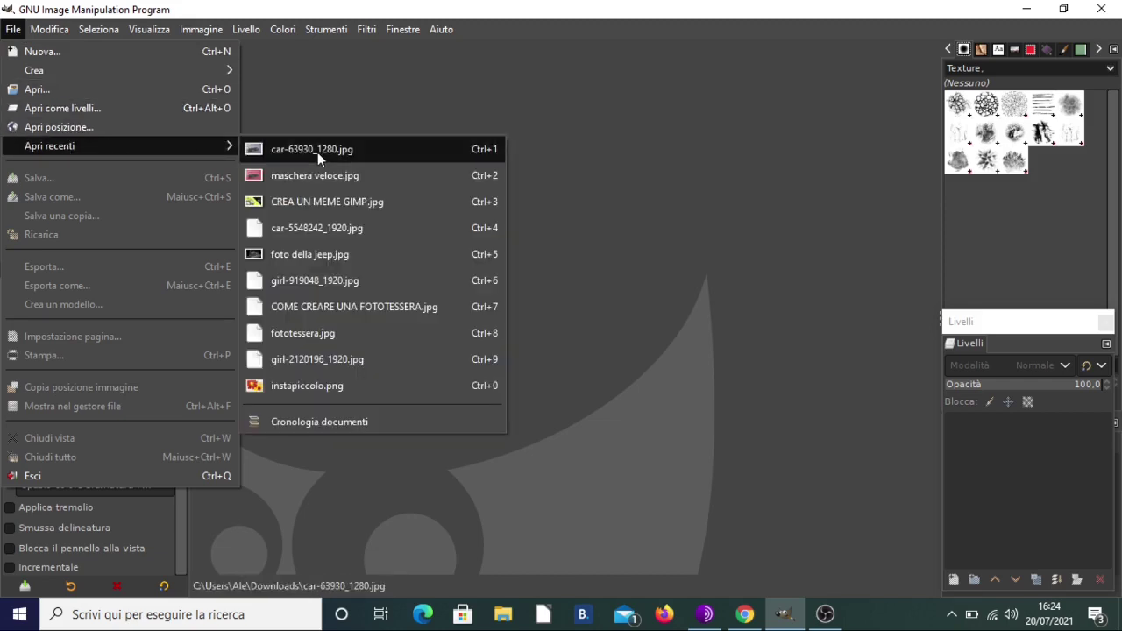
left_click(317, 151)
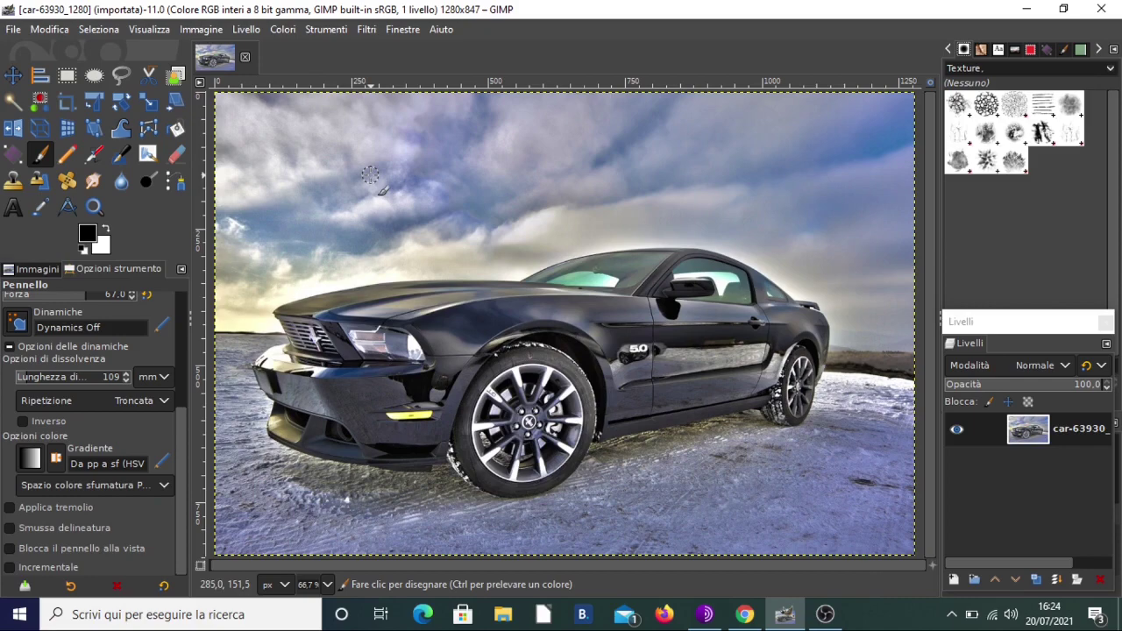
key("minus")
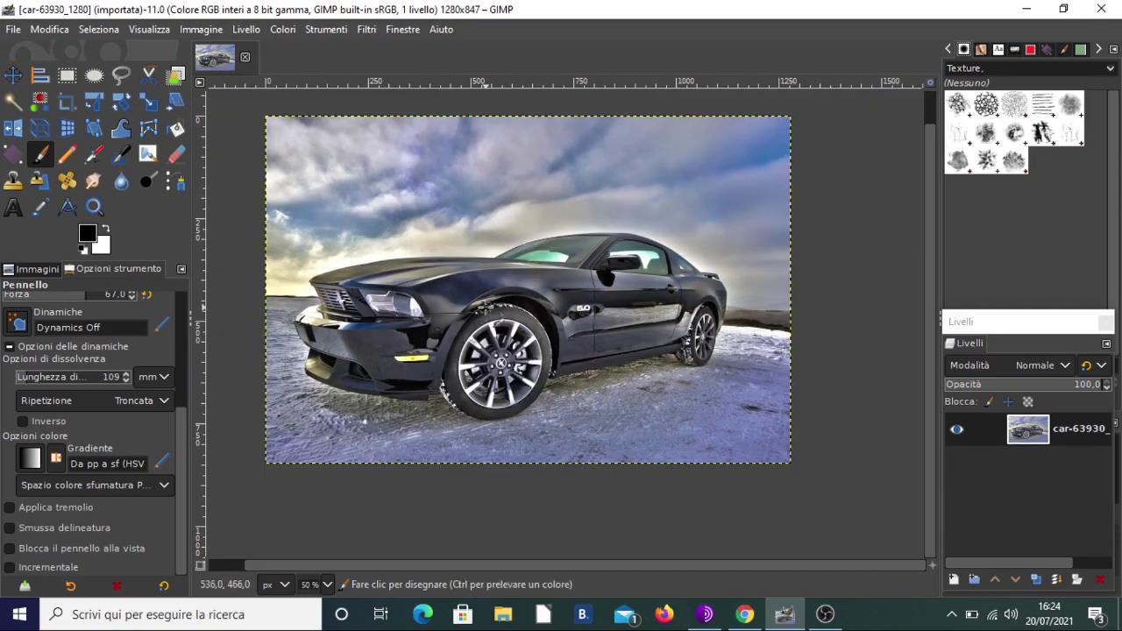
key("plus")
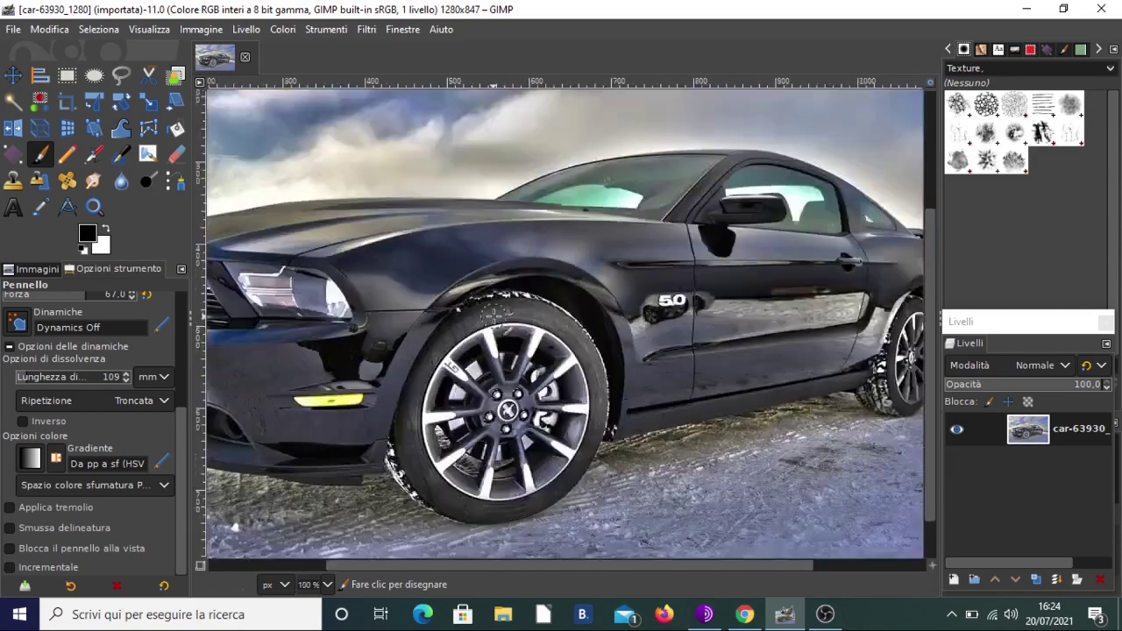
key("minus")
key("minus")
key("minus")
key("plus")
key("plus")
key("plus")
key("plus")
key("minus")
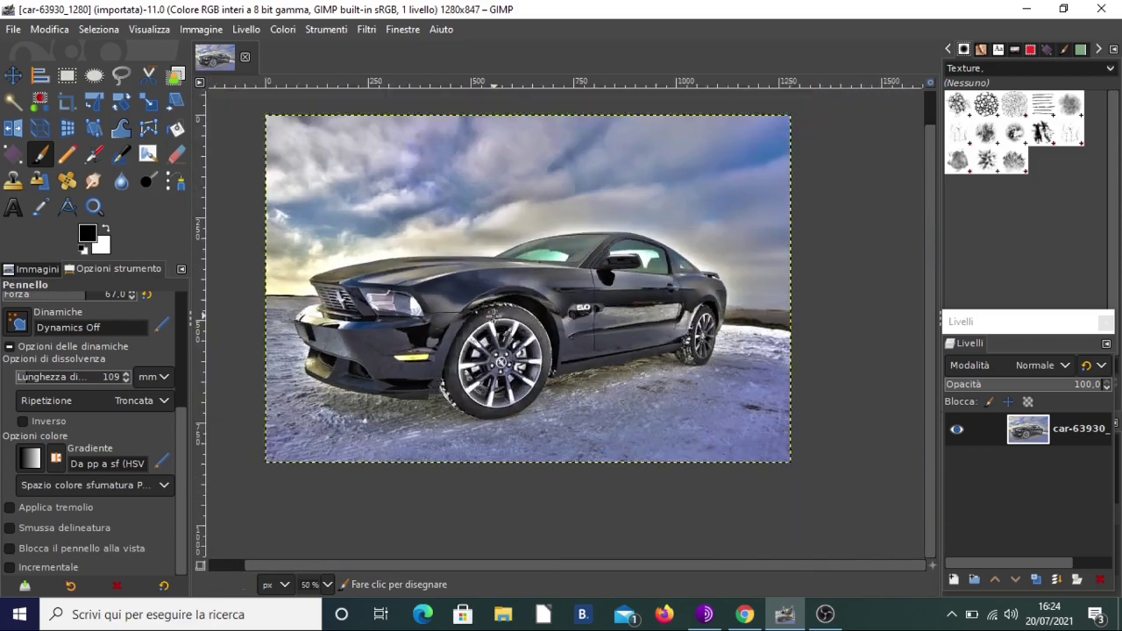
key("minus")
key("plus")
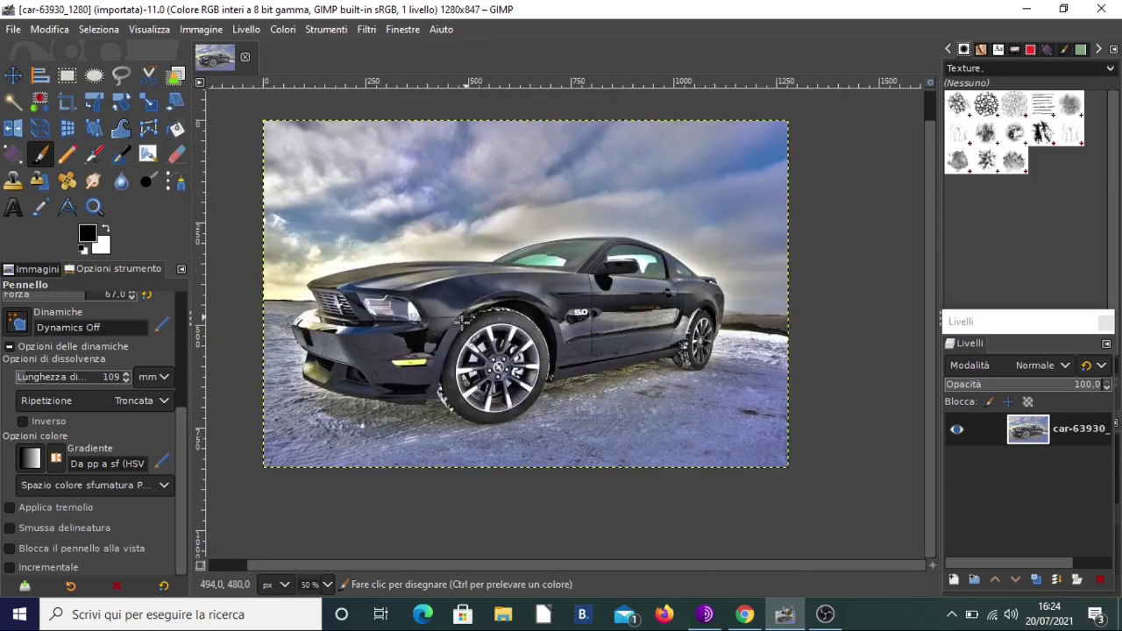
left_click_drag(360, 565, 318, 568)
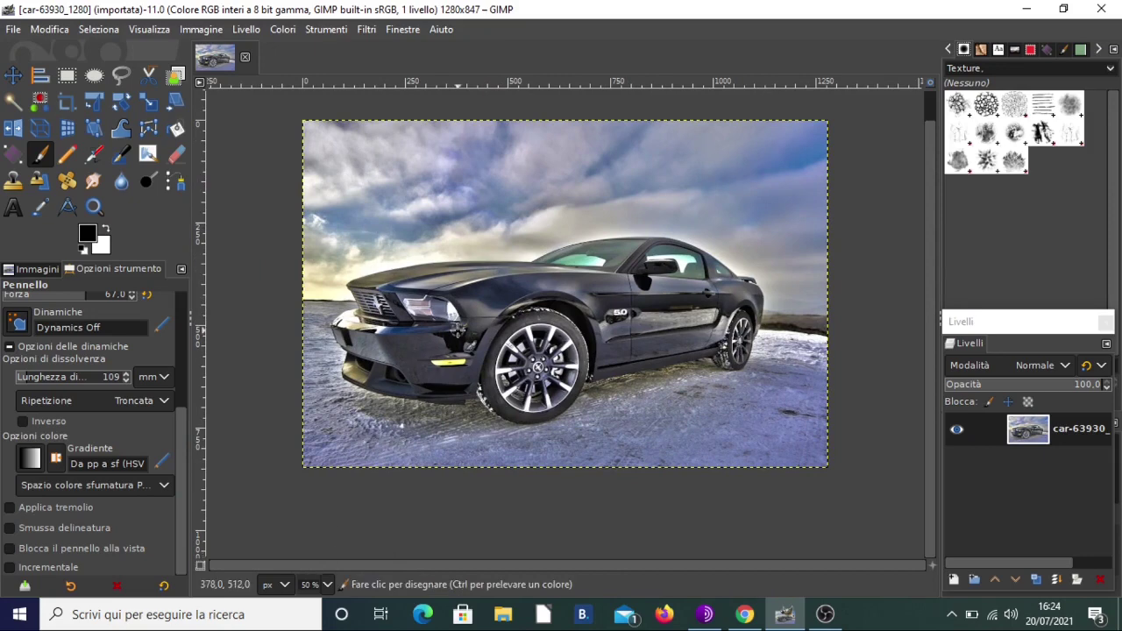
key("plus")
key("minus")
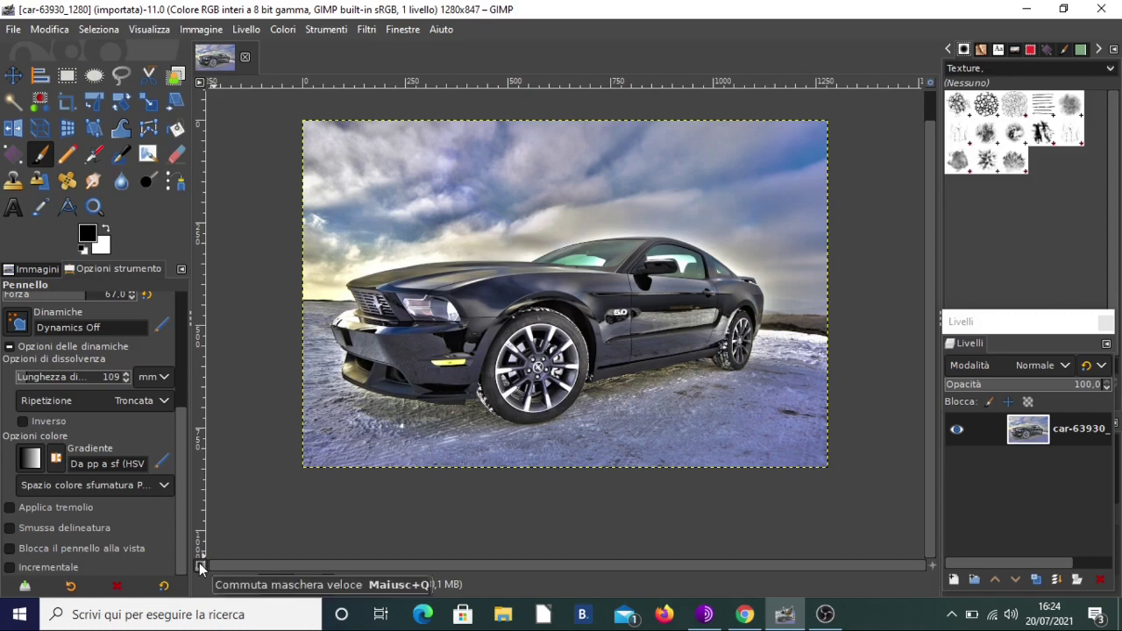
Toggle quick mask on and off, ending with the red overlay covering the whole car photo
left_click(199, 568)
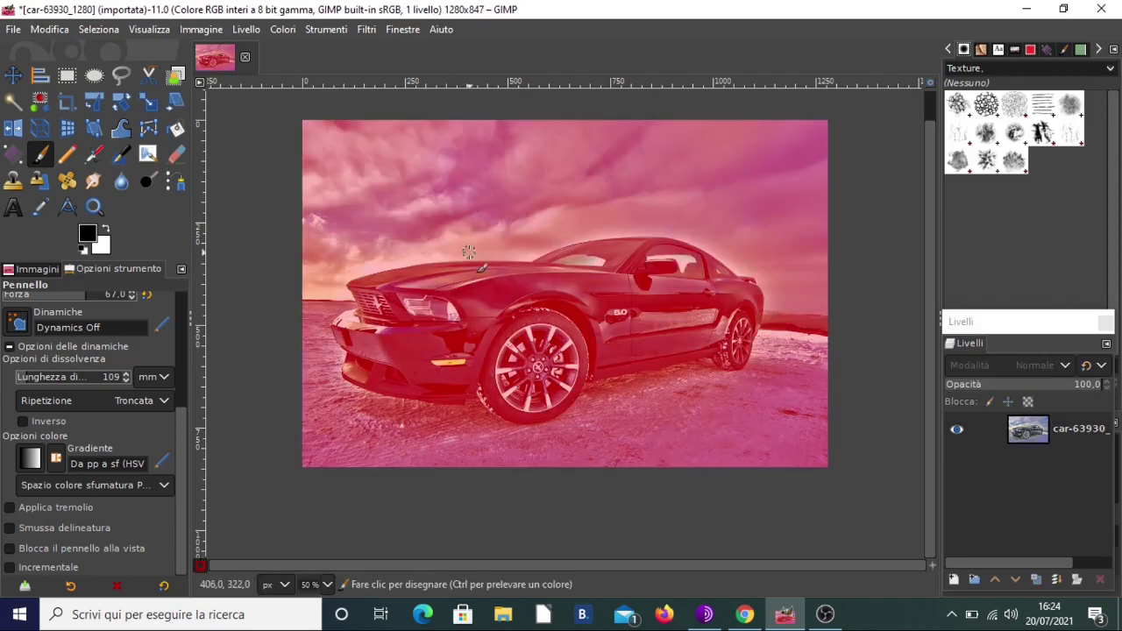
key("shift+q")
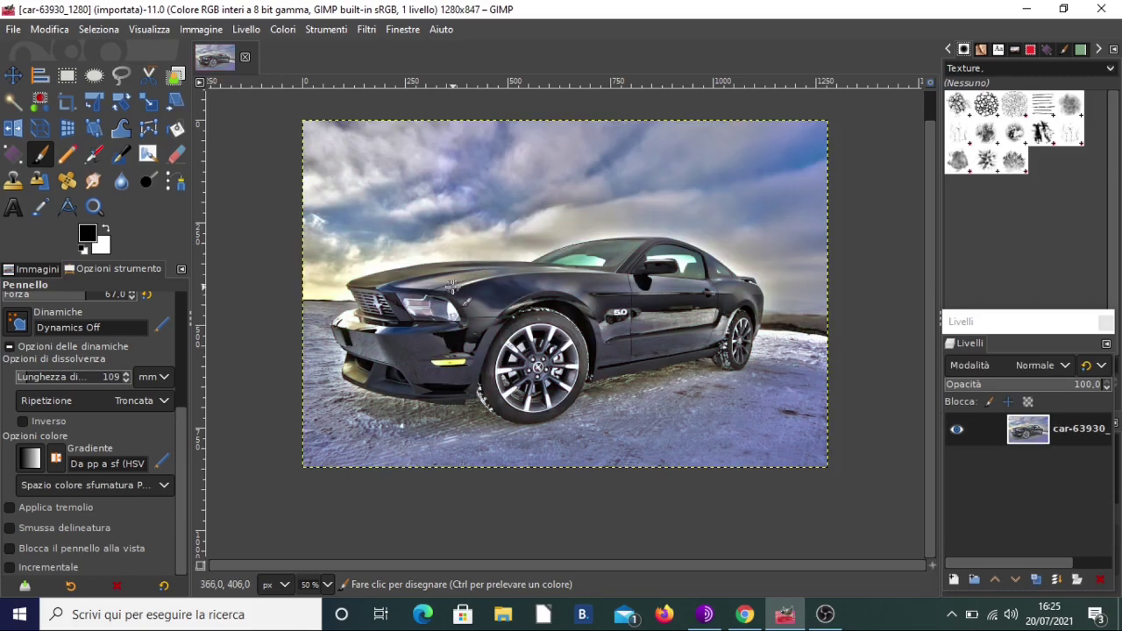
key("shift+q")
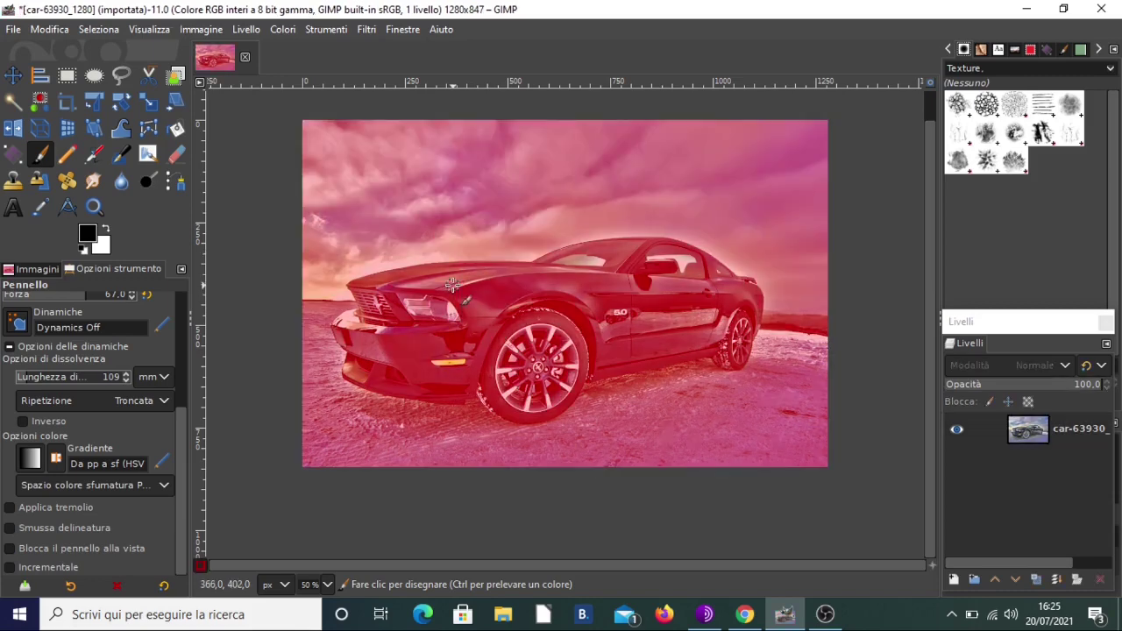
key("shift+q")
left_click(99, 29)
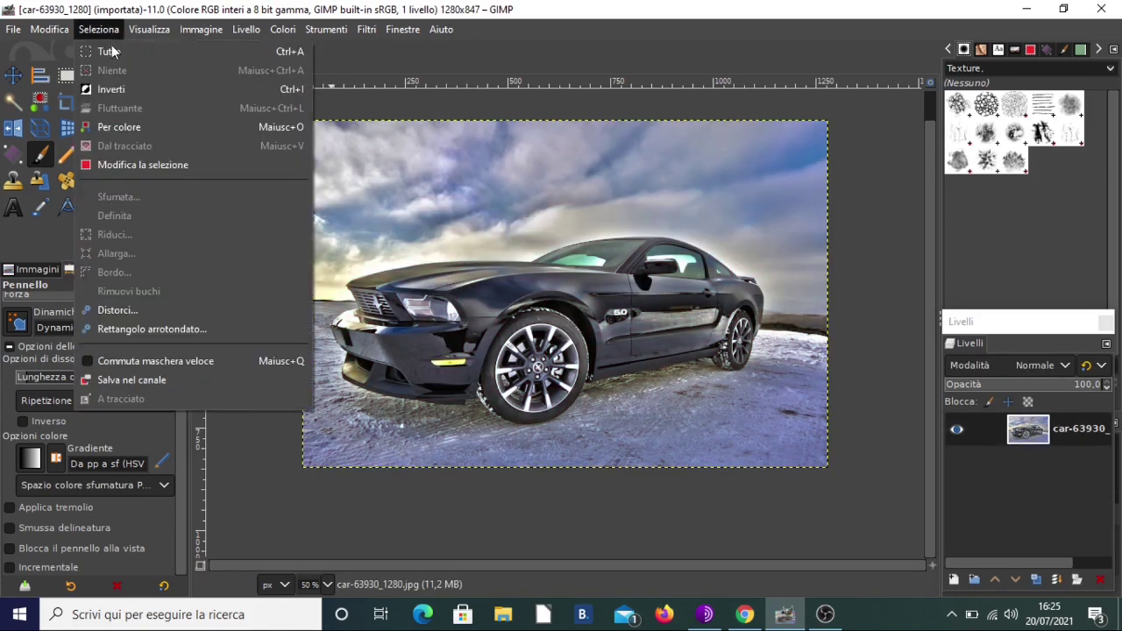
left_click(167, 361)
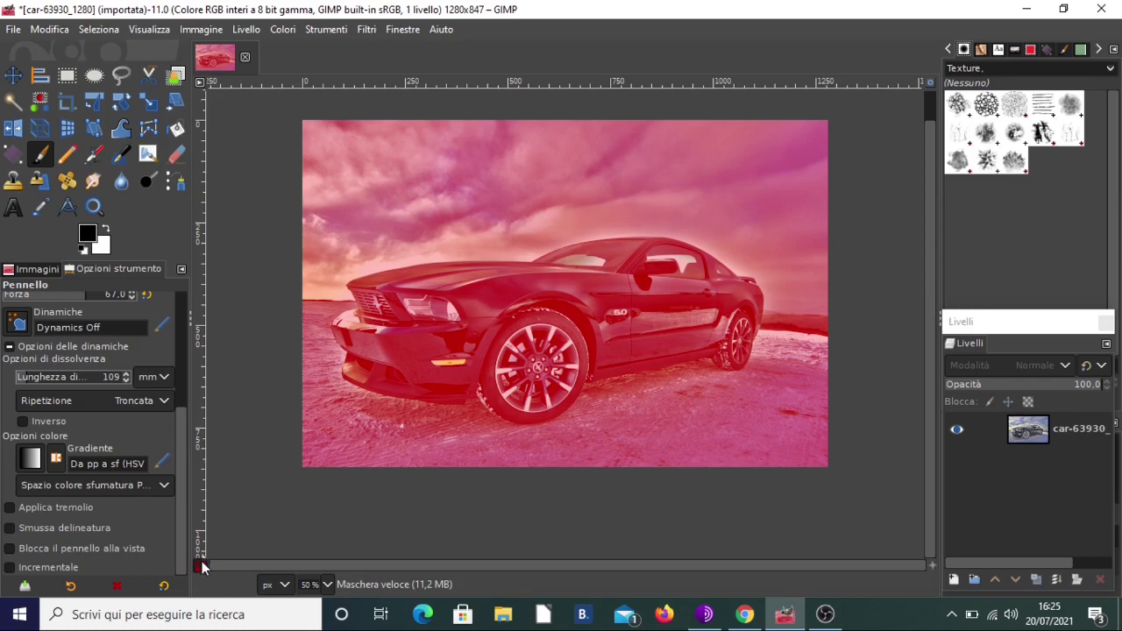
right_click(198, 567)
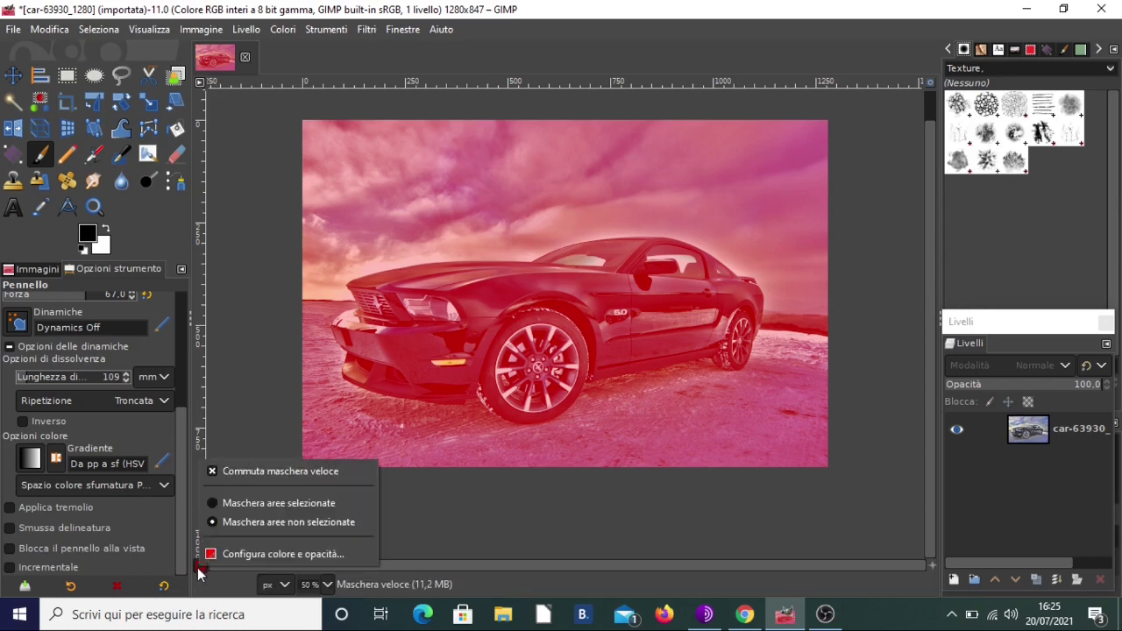
left_click(250, 554)
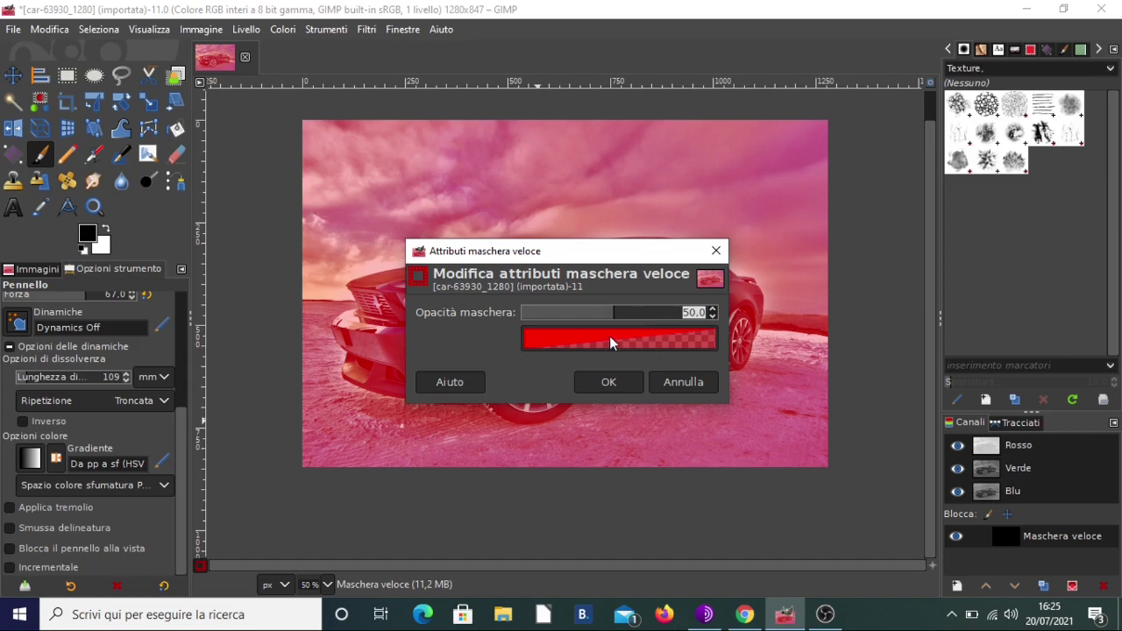
left_click(699, 385)
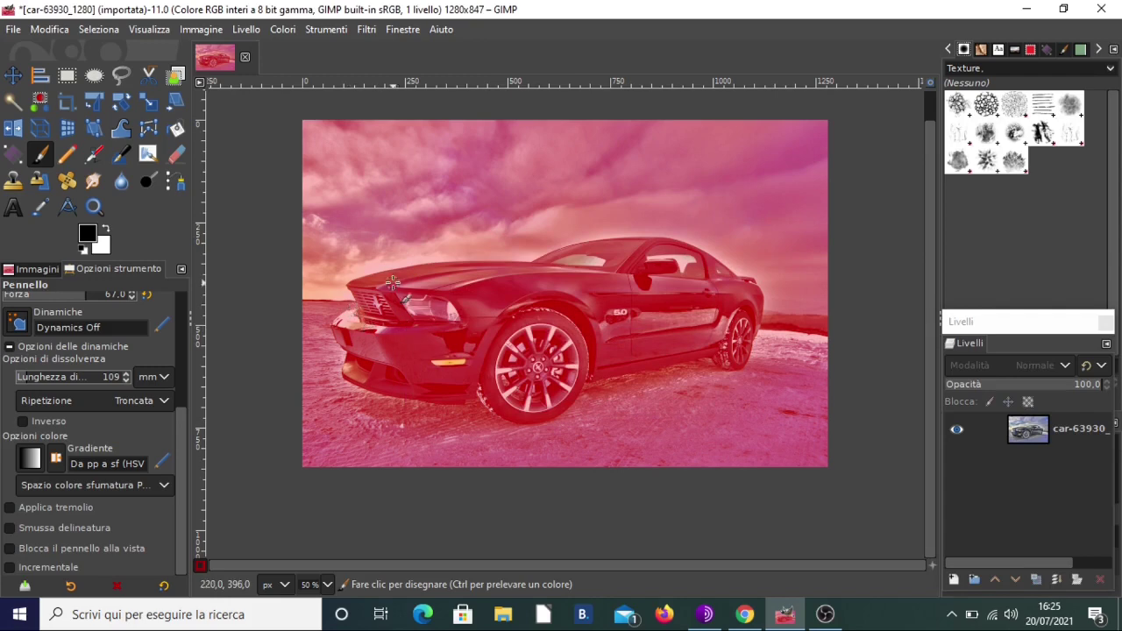
scroll(393, 283, "up", 1)
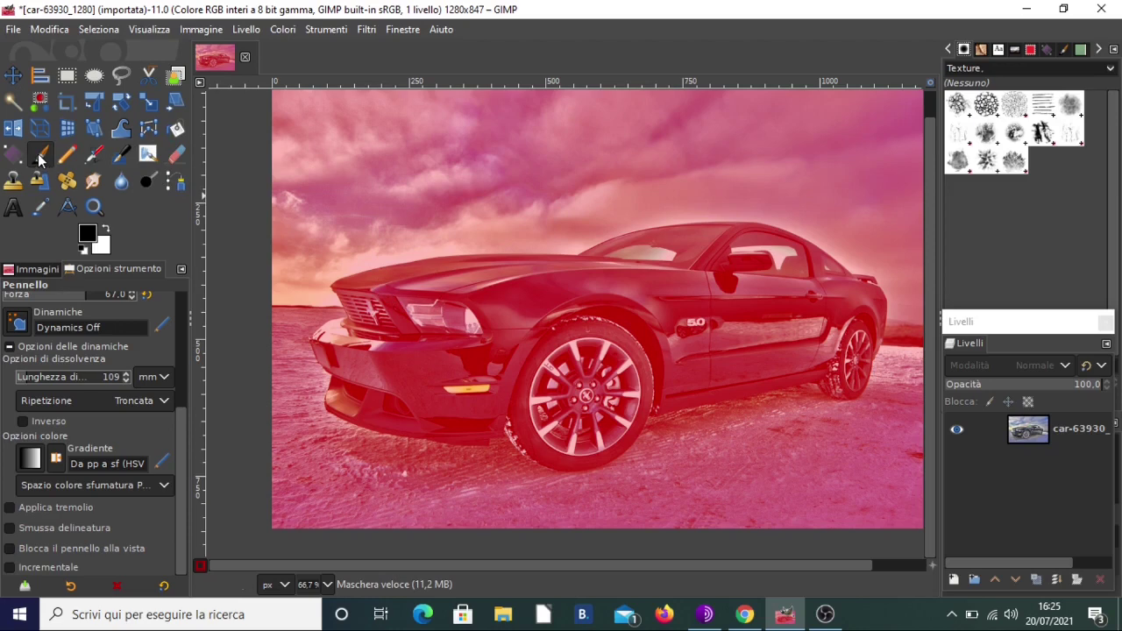
Make white the paint colour, set Ripetizione to Nessuna, and raise the brush size to 181
left_click(109, 227)
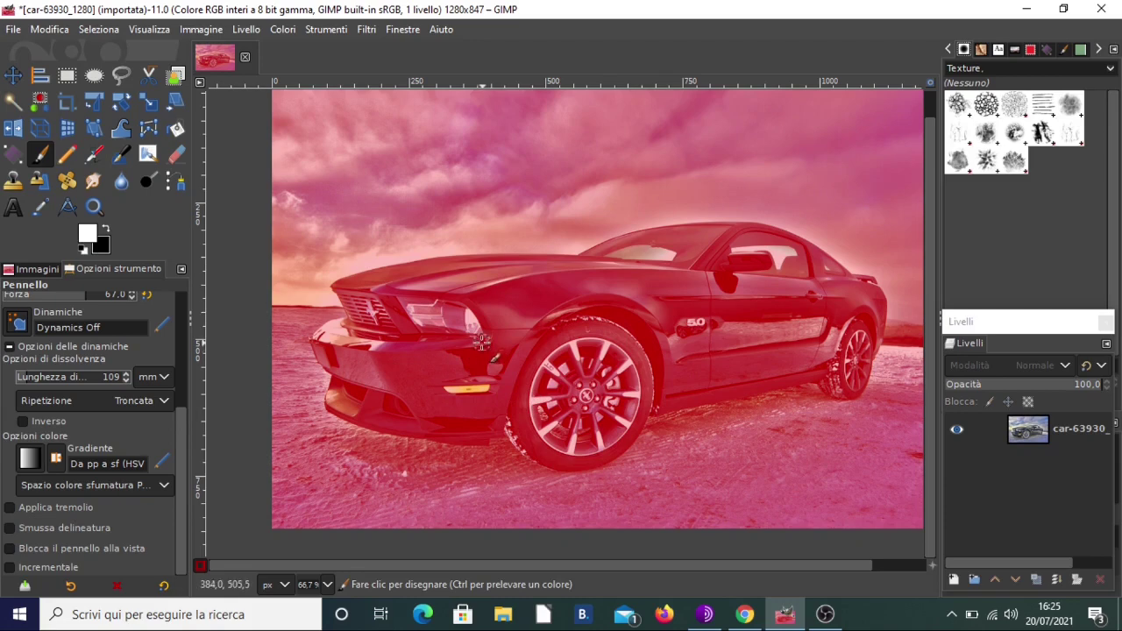
key("bracketright")
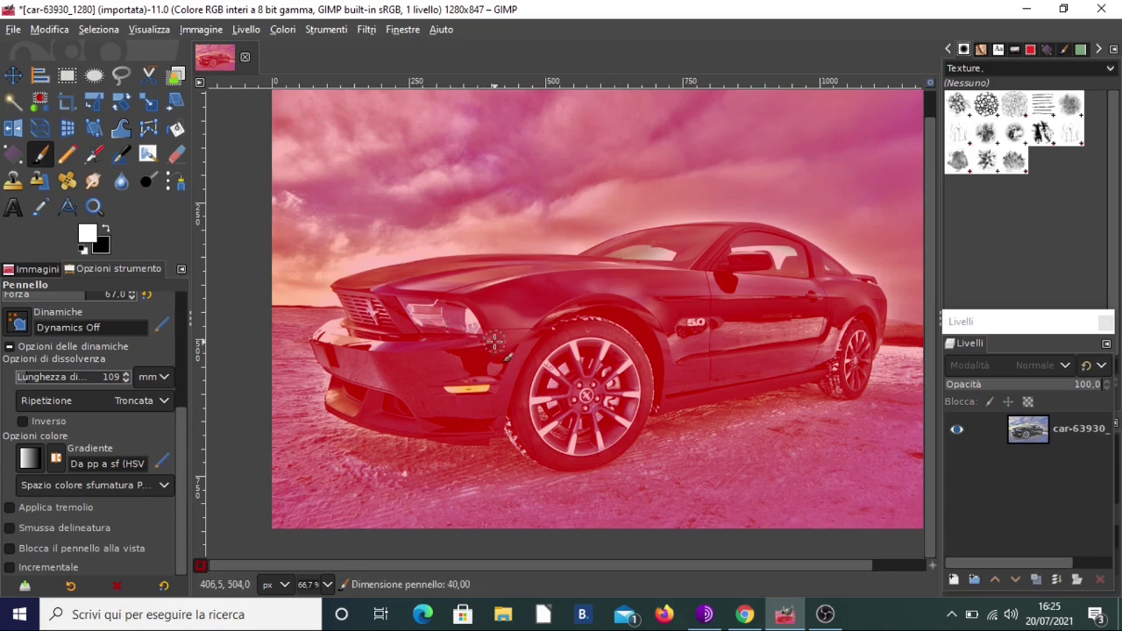
key("bracketright")
key("bracketright")
key("bracketright")
key("bracketright")
key("bracketright")
key("bracketright")
left_click(39, 404)
left_click(84, 347)
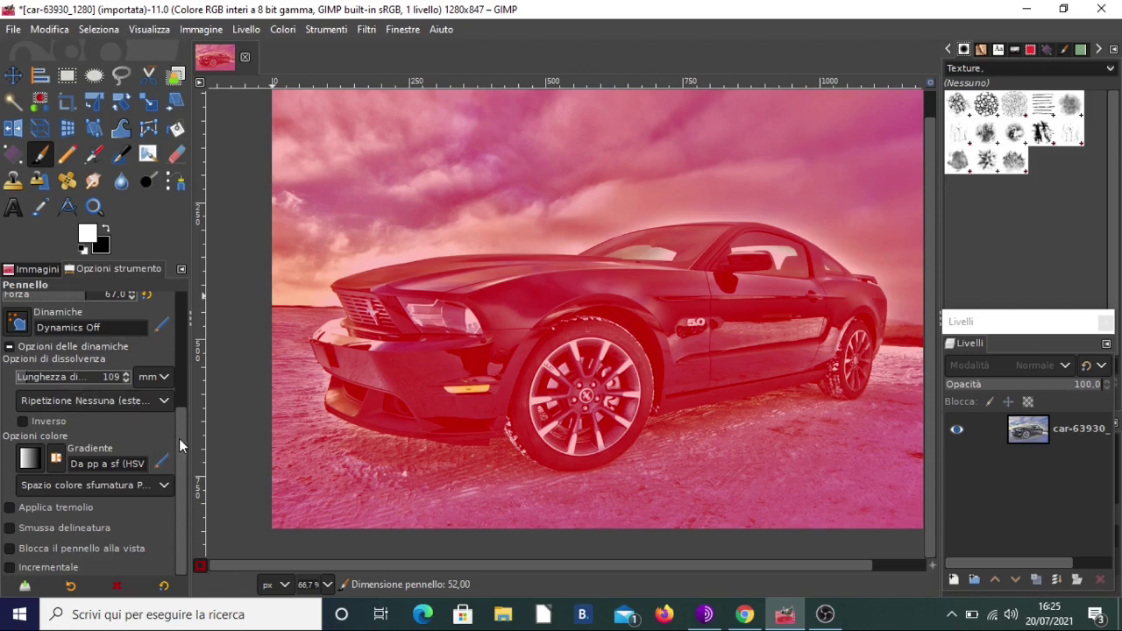
left_click_drag(178, 446, 184, 320)
left_click(46, 377)
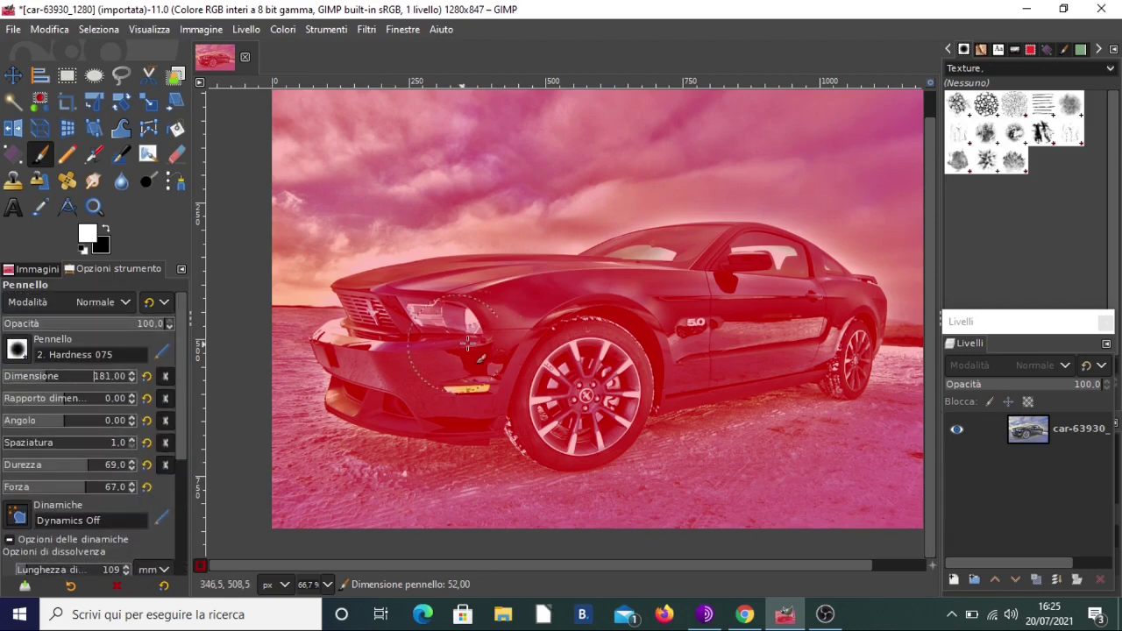
mouse_move(468, 343)
left_mouse_down()
mouse_move(666, 275)
mouse_move(823, 296)
mouse_move(818, 357)
mouse_move(620, 391)
mouse_move(568, 443)
mouse_move(519, 414)
mouse_move(337, 403)
mouse_move(351, 359)
mouse_move(329, 294)
mouse_move(395, 302)
mouse_move(430, 263)
mouse_move(507, 288)
mouse_move(684, 262)
mouse_move(719, 224)
mouse_move(763, 219)
mouse_move(789, 250)
mouse_move(747, 303)
mouse_move(561, 368)
mouse_move(539, 390)
mouse_move(424, 365)
mouse_move(368, 372)
mouse_move(436, 377)
left_mouse_up()
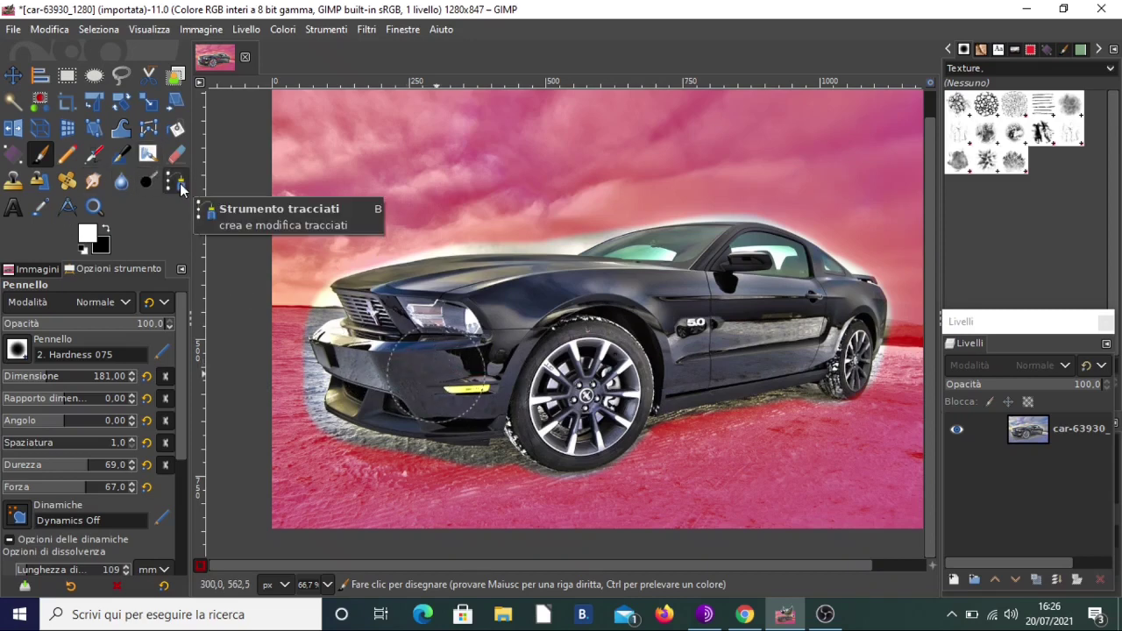
Swap back to black as the painting colour
left_click(106, 230)
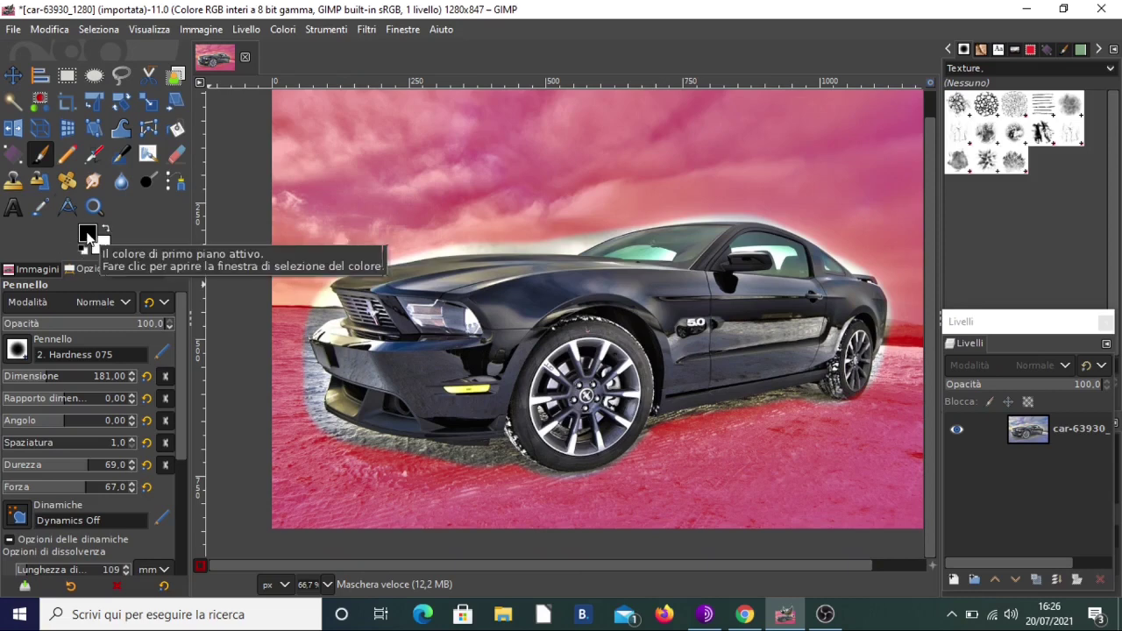
Shrink the brush to about 49 and mask the pale strips along the horizon and roofline
scroll(558, 333, "up", 2)
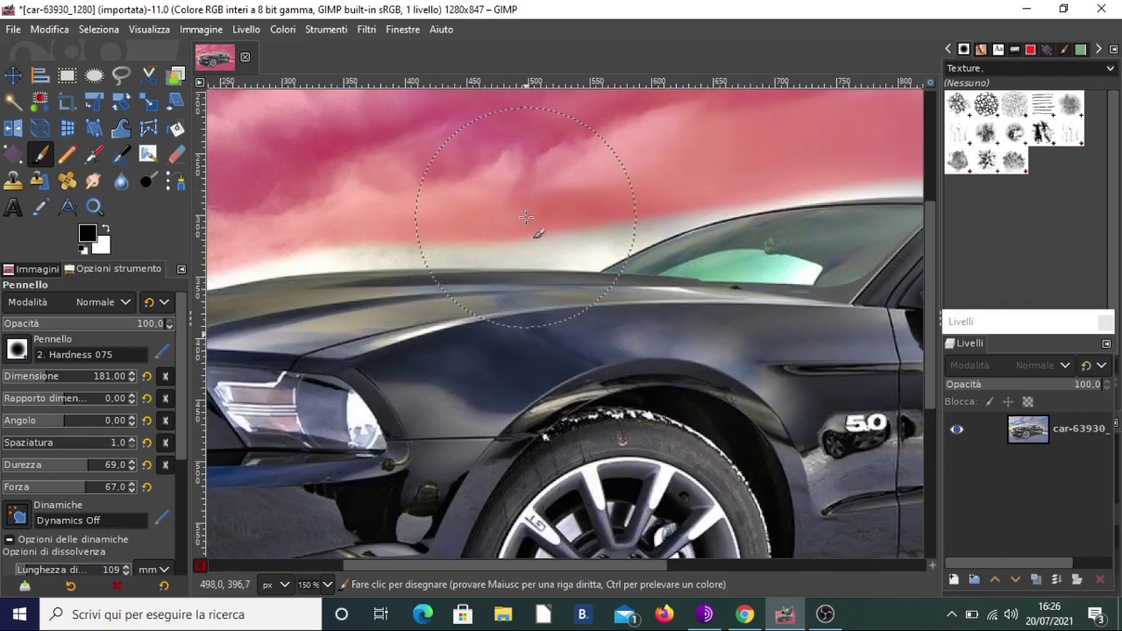
key("bracketleft")
key("bracketleft")
key("bracketleft")
key("bracketleft")
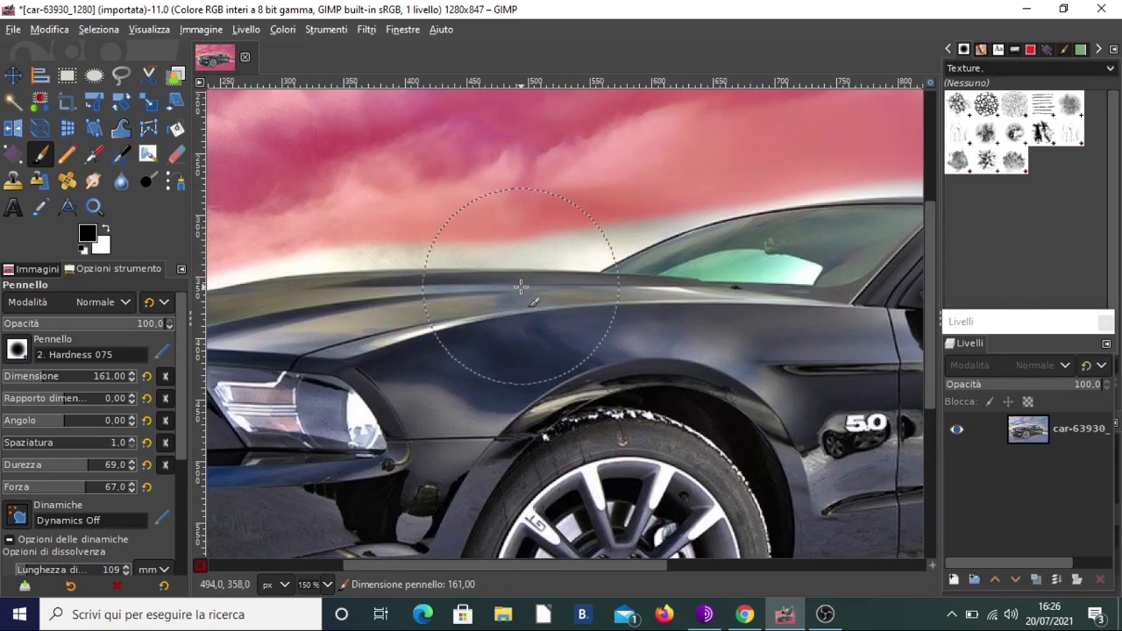
key("bracketleft")
key("bracketleft")
key("bracketleft")
key("bracketleft")
key("bracketleft")
key("bracketleft")
key("bracketleft")
key("bracketleft")
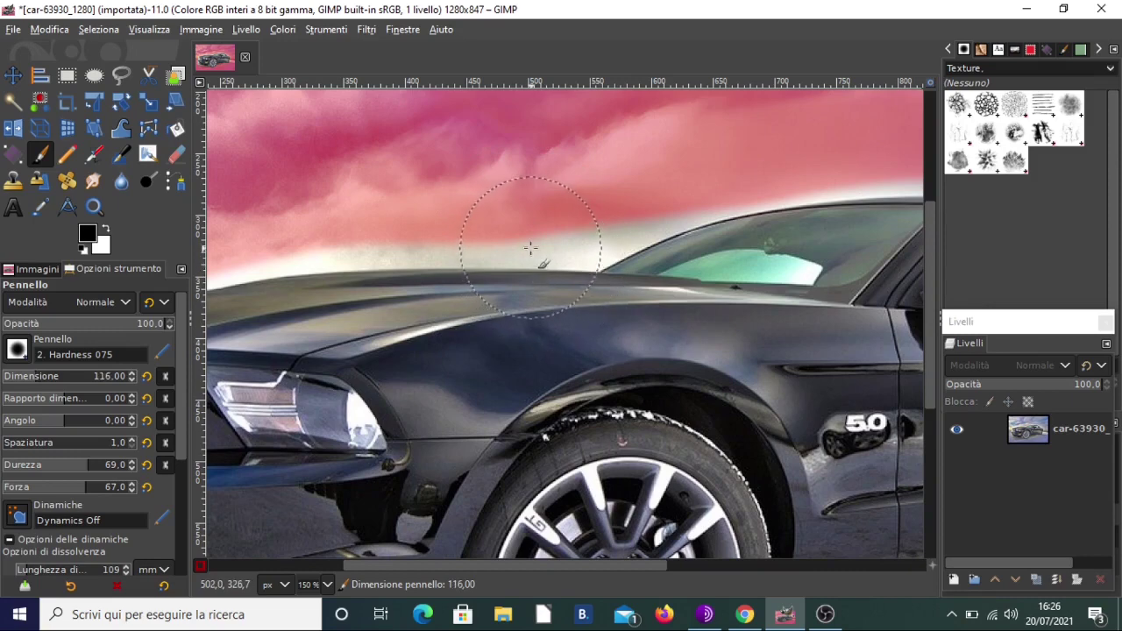
key("bracketleft")
key("bracketleft")
key("bracketleft")
key("bracketleft")
key("bracketleft")
key("bracketleft")
key("bracketleft")
key("bracketleft")
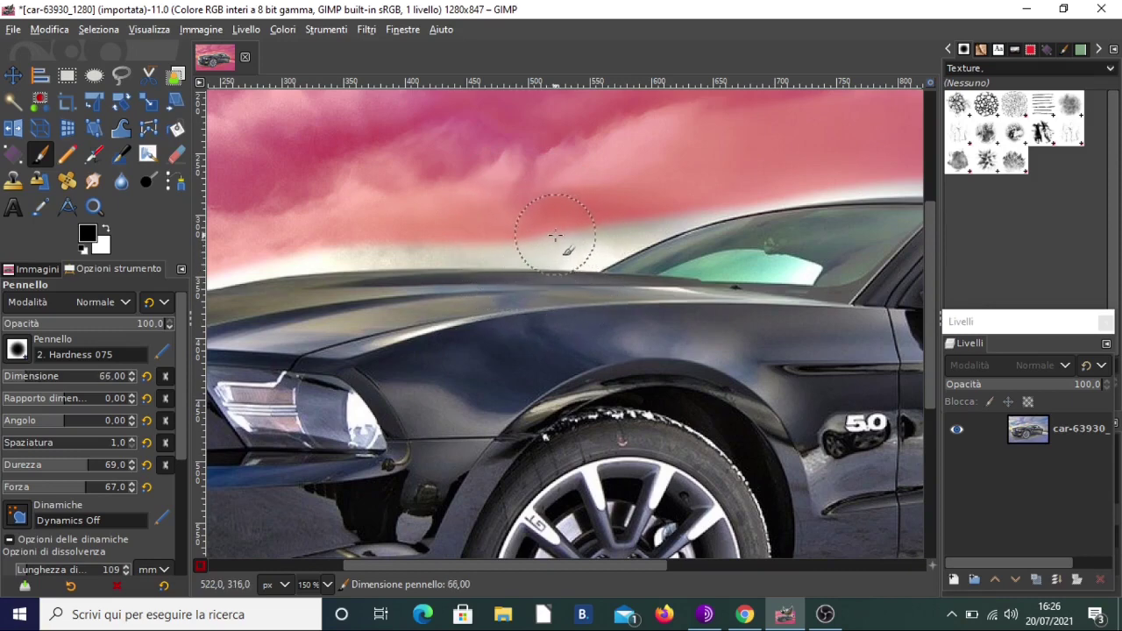
key("bracketleft")
key("bracketleft")
key("bracketleft")
key("bracketleft")
key("bracketleft")
key("bracketleft")
key("bracketleft")
key("bracketleft")
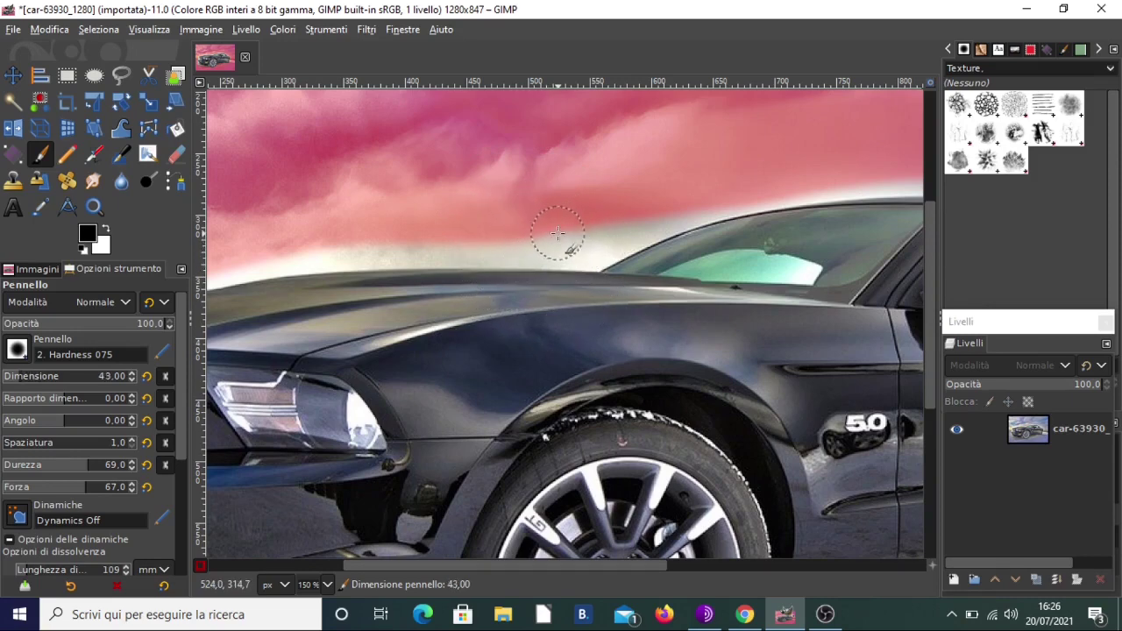
key("bracketleft")
key("bracketleft")
key("bracketleft")
key("bracketleft")
key("bracketleft")
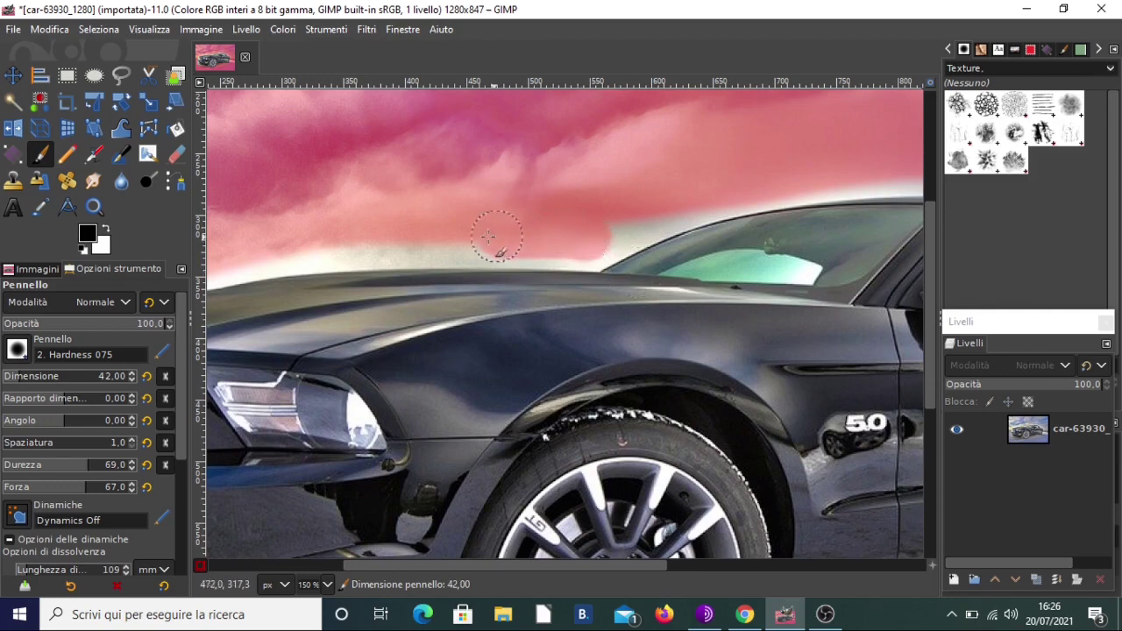
left_click_drag(577, 237, 324, 241)
mouse_move(633, 211)
left_mouse_down()
mouse_move(481, 248)
mouse_move(263, 253)
left_mouse_up()
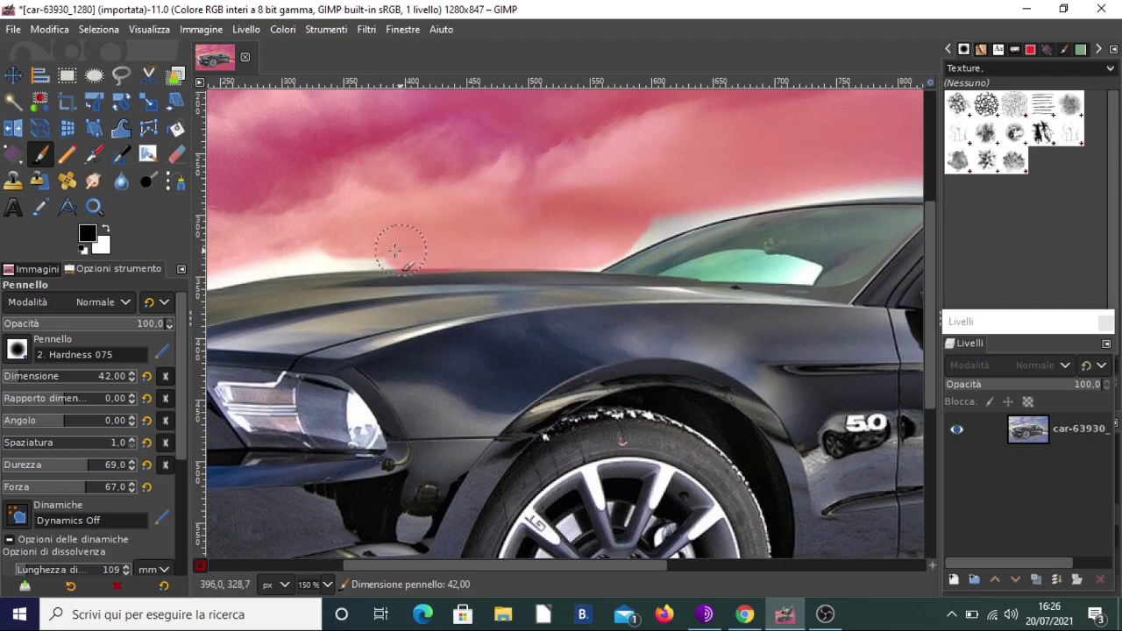
Mask the hood-line strip and sun glow by the nose, then unmask the front bumper edge
scroll(625, 301, "left", 5)
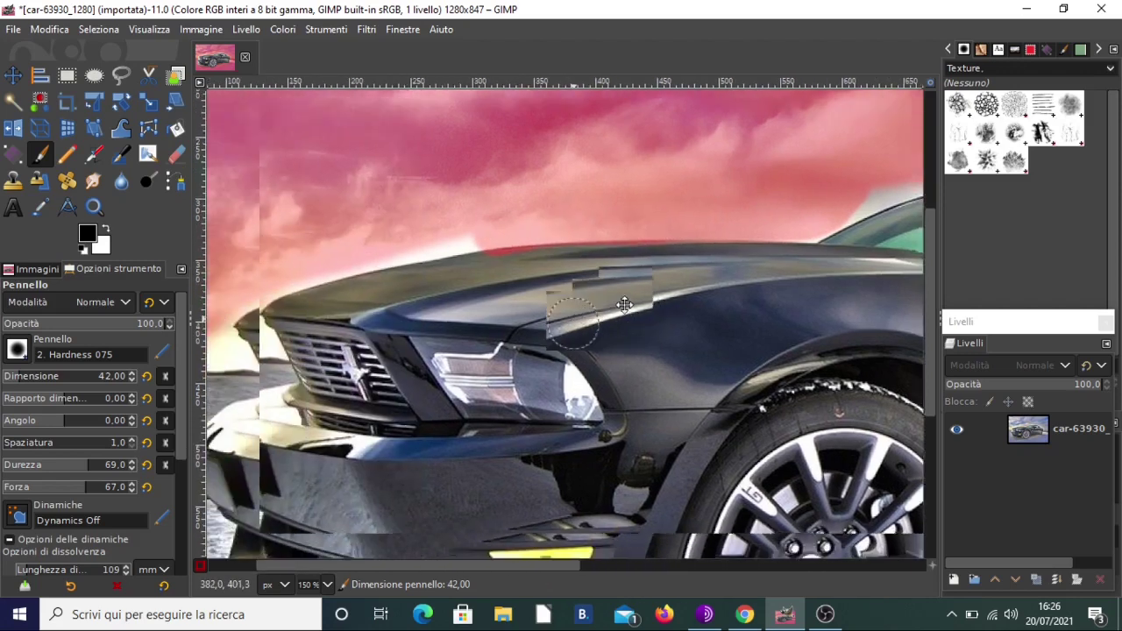
scroll(663, 181, "left", 5)
left_click_drag(595, 200, 368, 239)
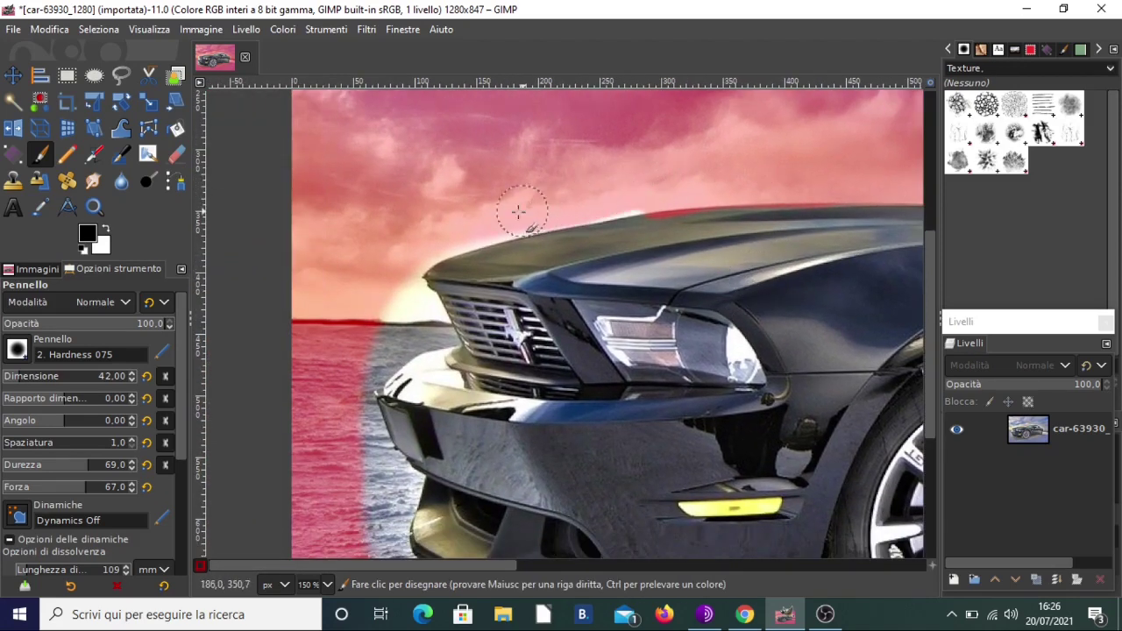
left_click_drag(634, 191, 457, 235)
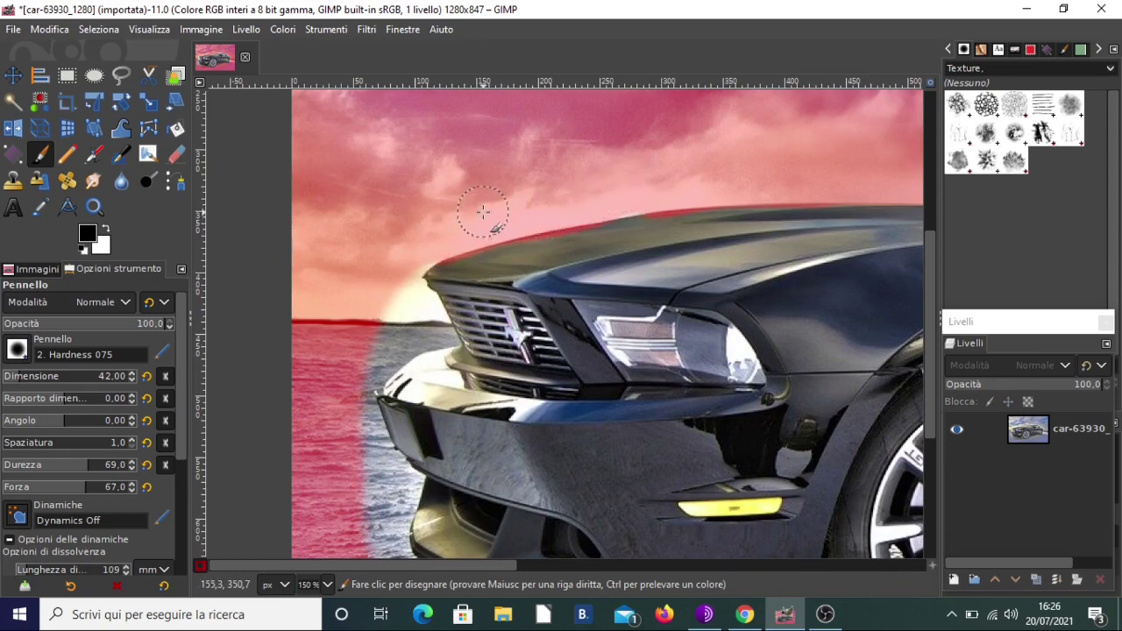
mouse_move(418, 243)
left_mouse_down()
mouse_move(430, 322)
mouse_move(361, 379)
mouse_move(399, 496)
mouse_move(385, 536)
mouse_move(362, 436)
left_mouse_up()
left_click_drag(379, 330, 448, 413)
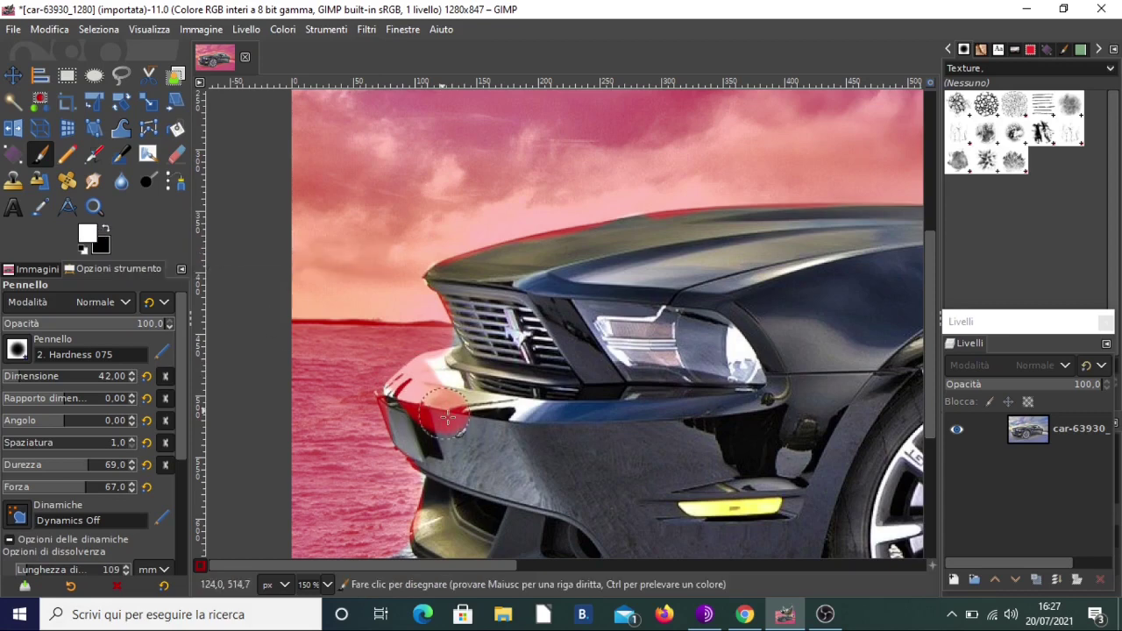
mouse_move(443, 418)
left_mouse_down()
mouse_move(430, 377)
mouse_move(455, 390)
mouse_move(412, 372)
mouse_move(408, 410)
mouse_move(428, 457)
left_mouse_up()
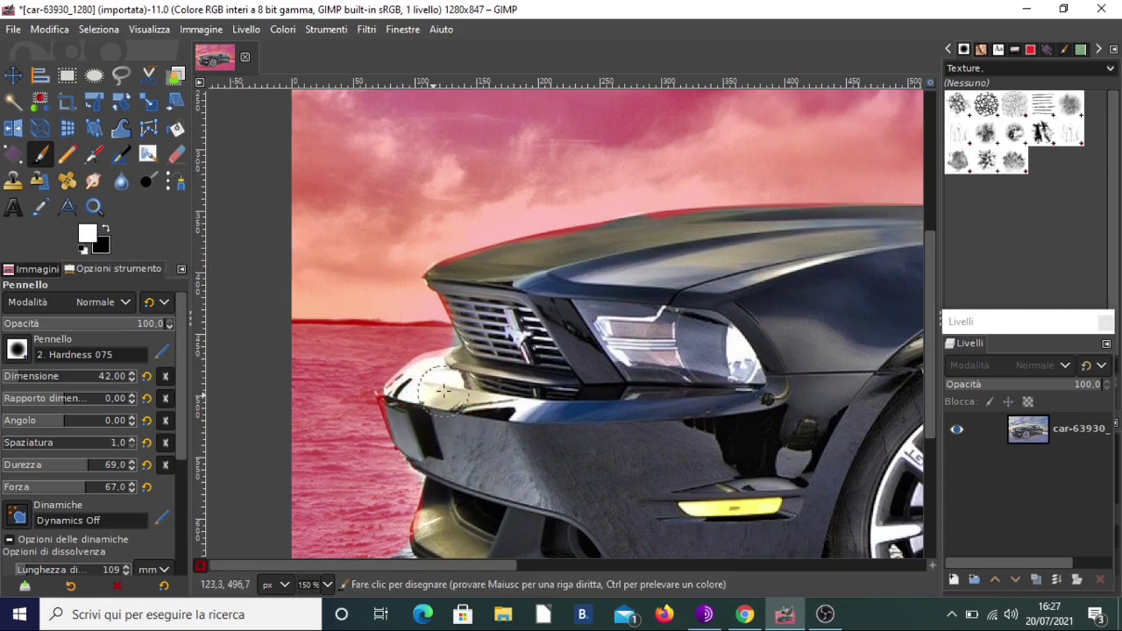
left_click_drag(443, 390, 425, 373)
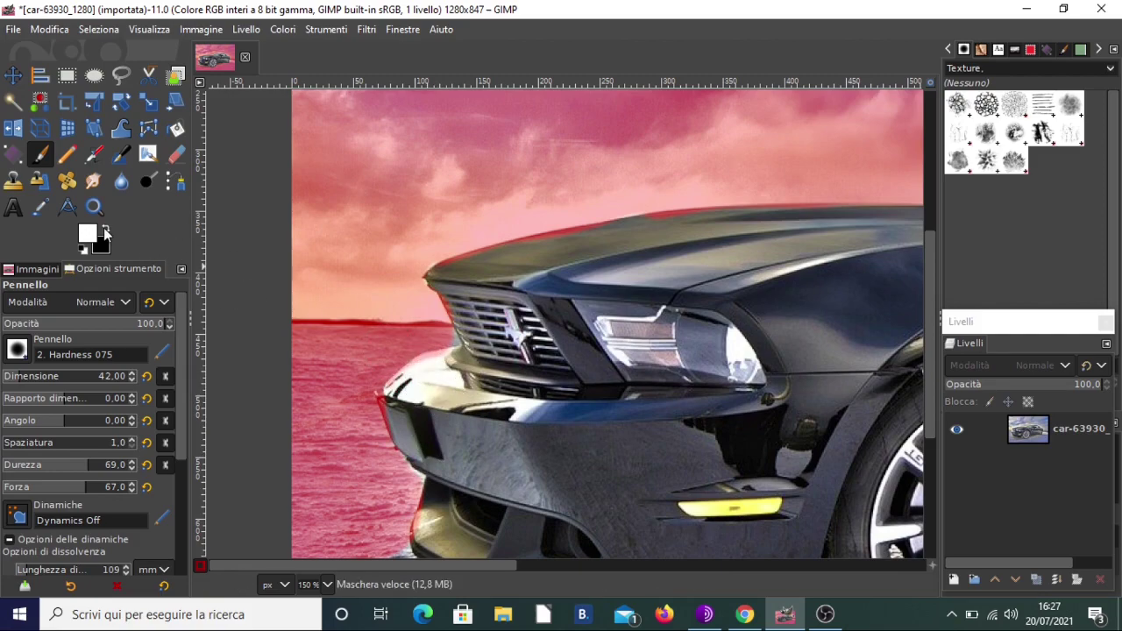
Fix the bumper's lower edge and mask the ground gaps under the bumper and beside the front tyre
scroll(280, 298, "down", 5)
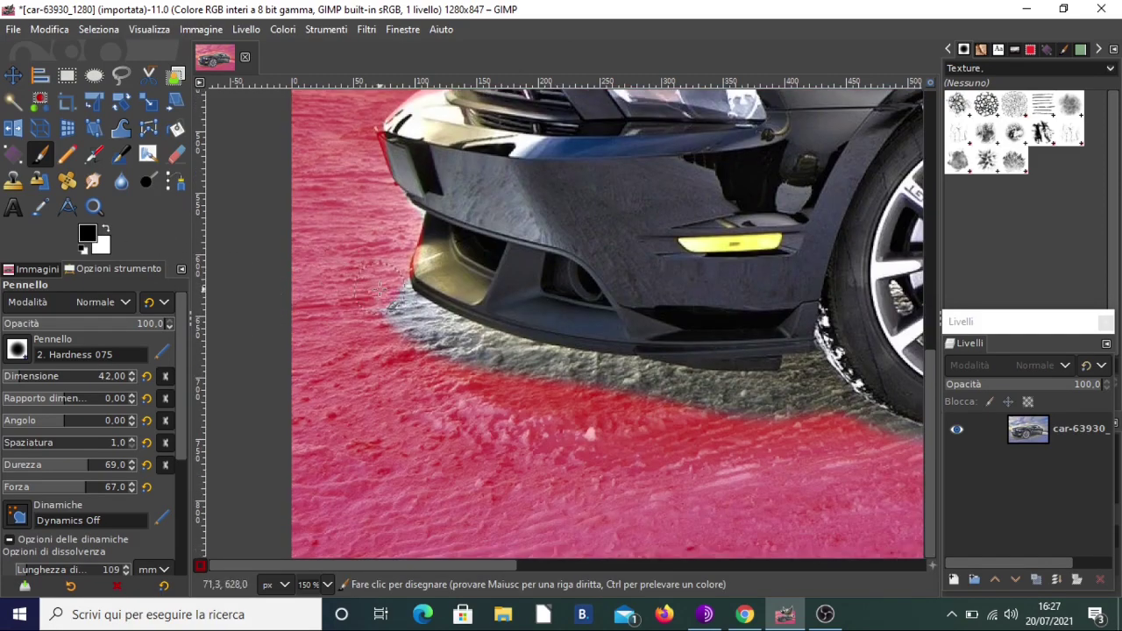
mouse_move(410, 309)
left_mouse_down()
mouse_move(797, 403)
mouse_move(815, 378)
mouse_move(847, 414)
left_mouse_up()
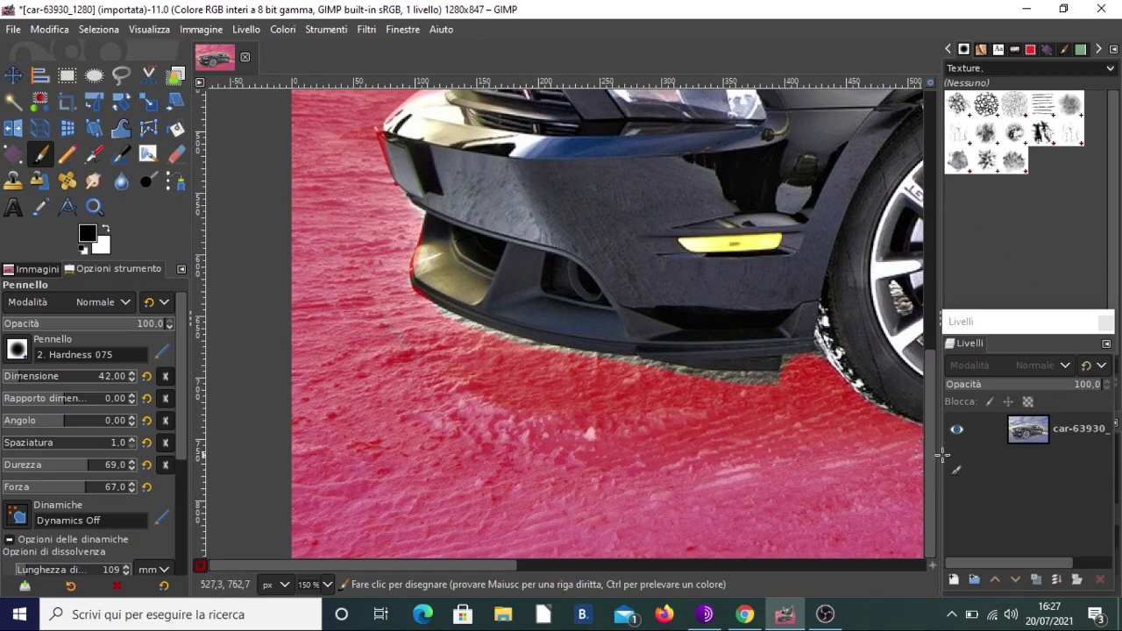
mouse_move(750, 395)
left_mouse_down()
mouse_move(588, 383)
mouse_move(427, 326)
left_mouse_up()
scroll(592, 432, "right", 5)
scroll(296, 426, "right", 3)
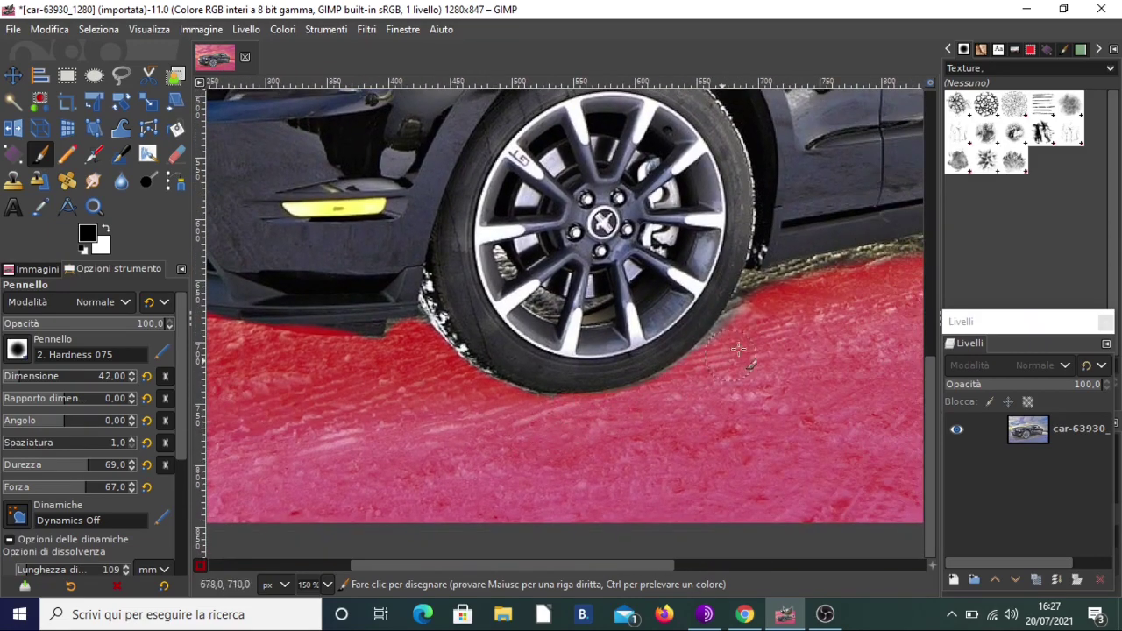
left_click_drag(739, 349, 756, 320)
Mask the ground strip along the sill toward the rear and beside the rear tyre
scroll(751, 373, "right", 5)
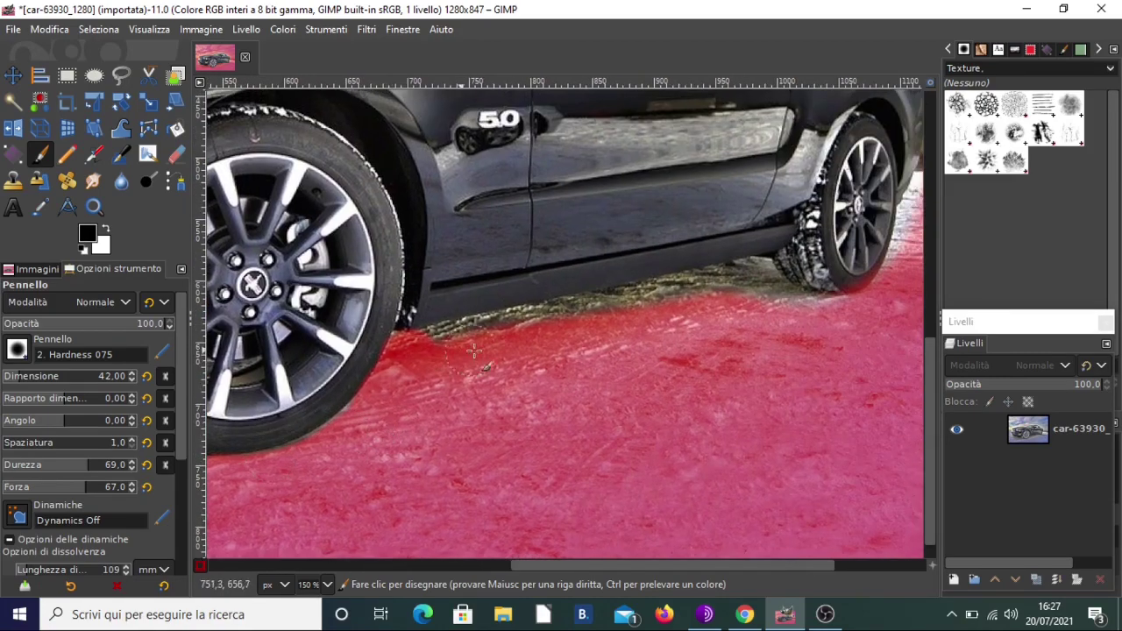
left_click_drag(430, 348, 496, 338)
mouse_move(566, 325)
left_mouse_down()
mouse_move(773, 289)
mouse_move(861, 367)
left_mouse_up()
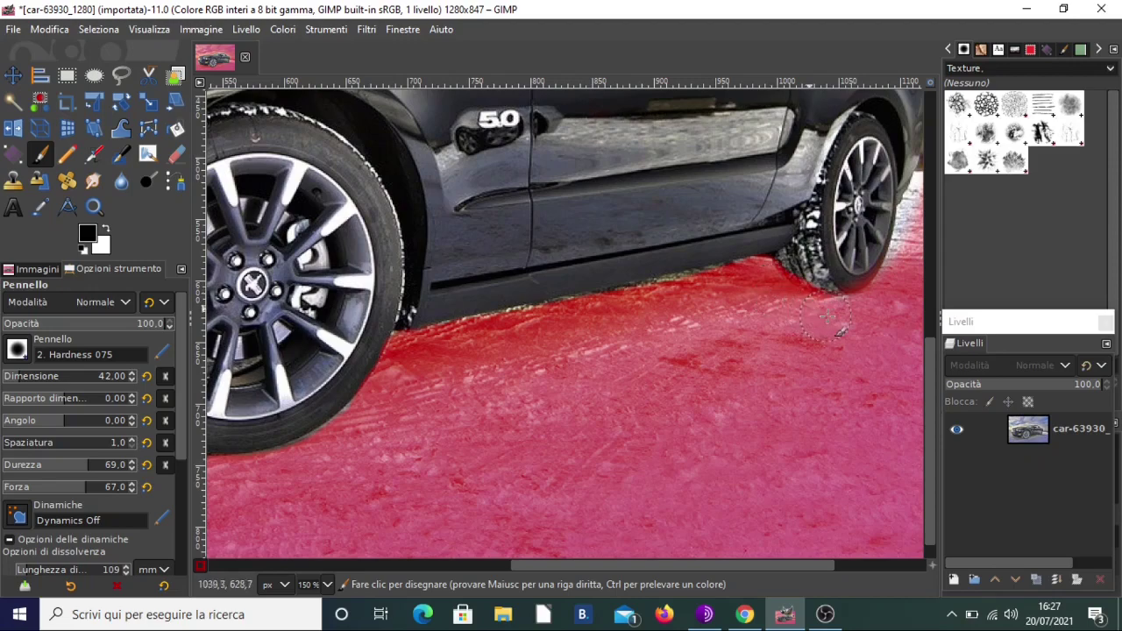
scroll(544, 438, "right", 5)
scroll(543, 438, "up", 2)
mouse_move(524, 402)
left_mouse_down()
mouse_move(535, 329)
mouse_move(543, 355)
mouse_move(529, 395)
left_mouse_up()
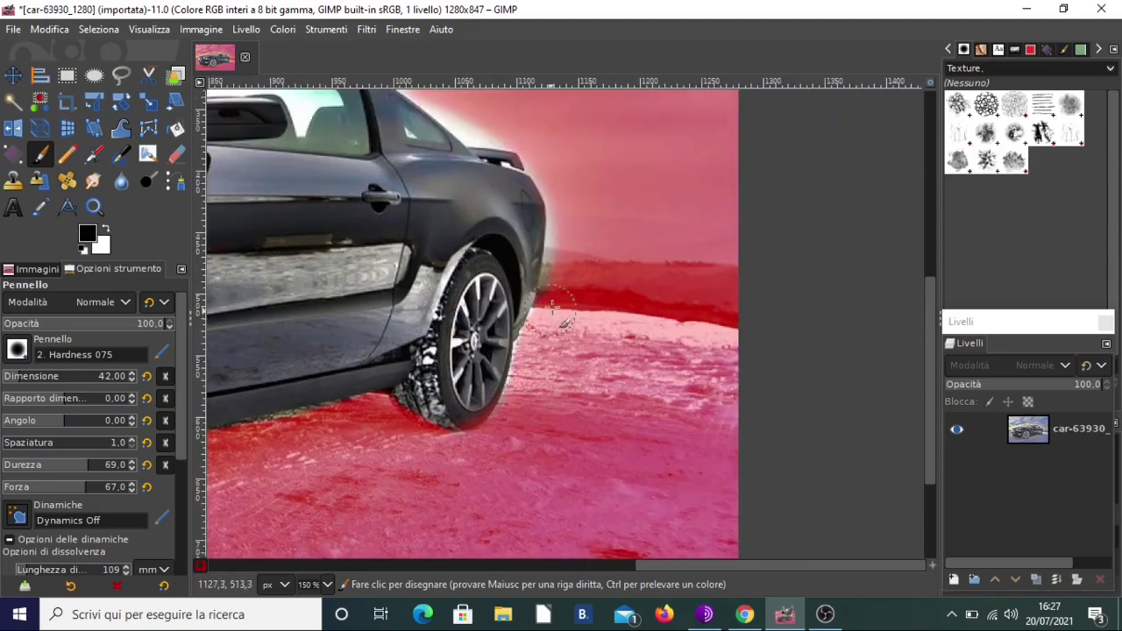
Mask the car's rear edge and the white halo from spoiler to roof, redoing the rear-window stroke
left_click_drag(553, 305, 556, 170)
scroll(613, 263, "up", 3)
scroll(613, 263, "left", 2)
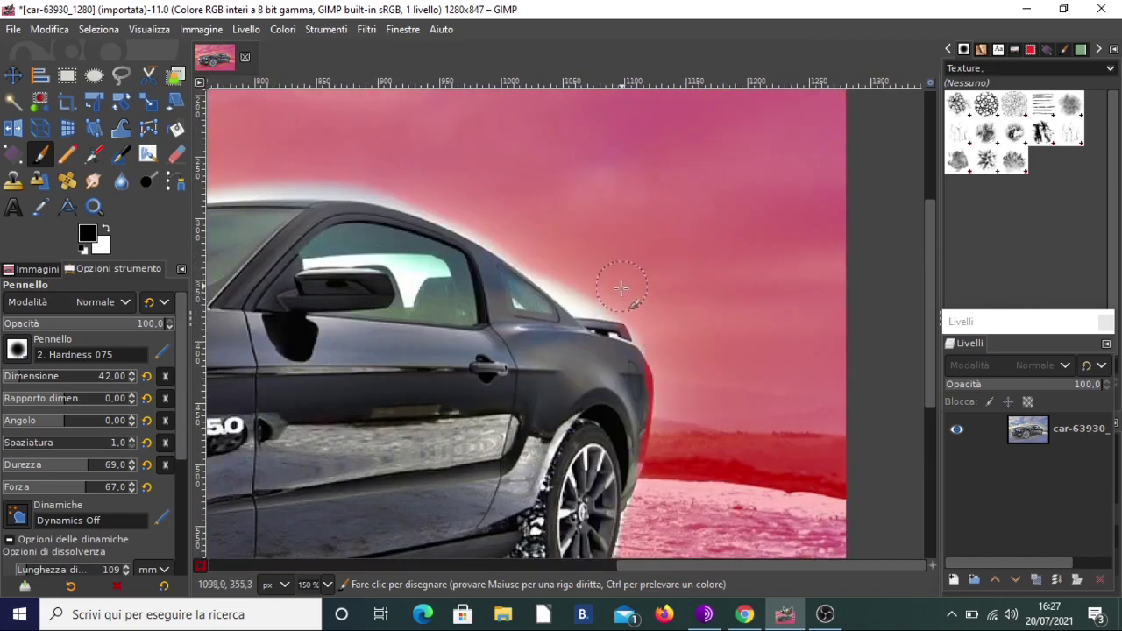
mouse_move(621, 289)
left_mouse_down()
mouse_move(600, 308)
mouse_move(445, 214)
mouse_move(307, 186)
left_mouse_up()
scroll(514, 233, "up", 2)
scroll(526, 263, "left", 3)
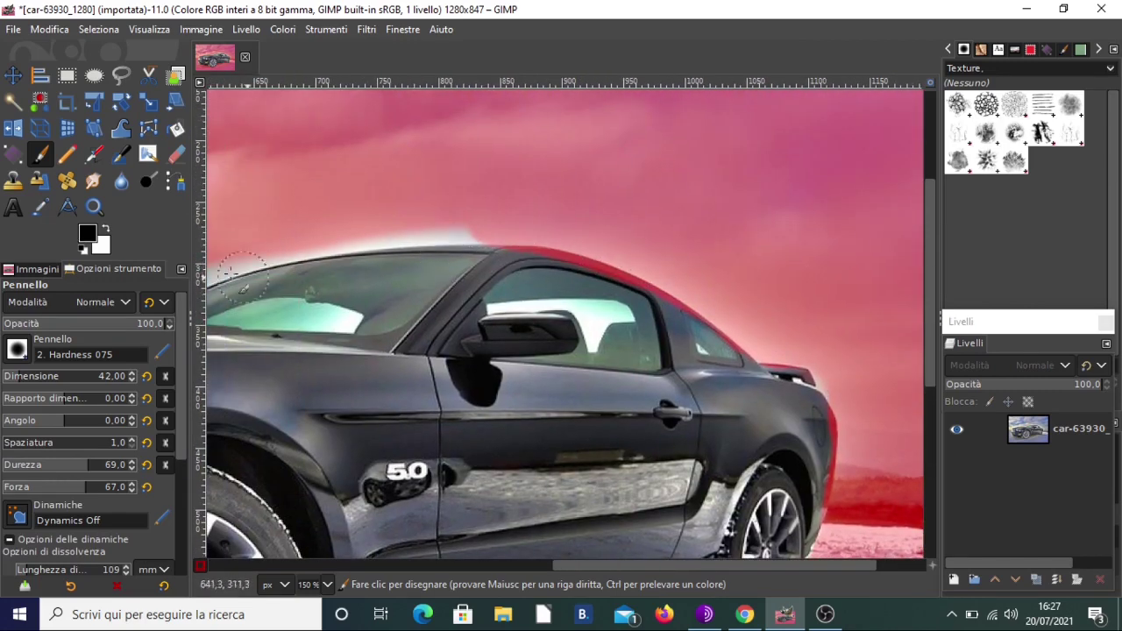
key("ctrl+z")
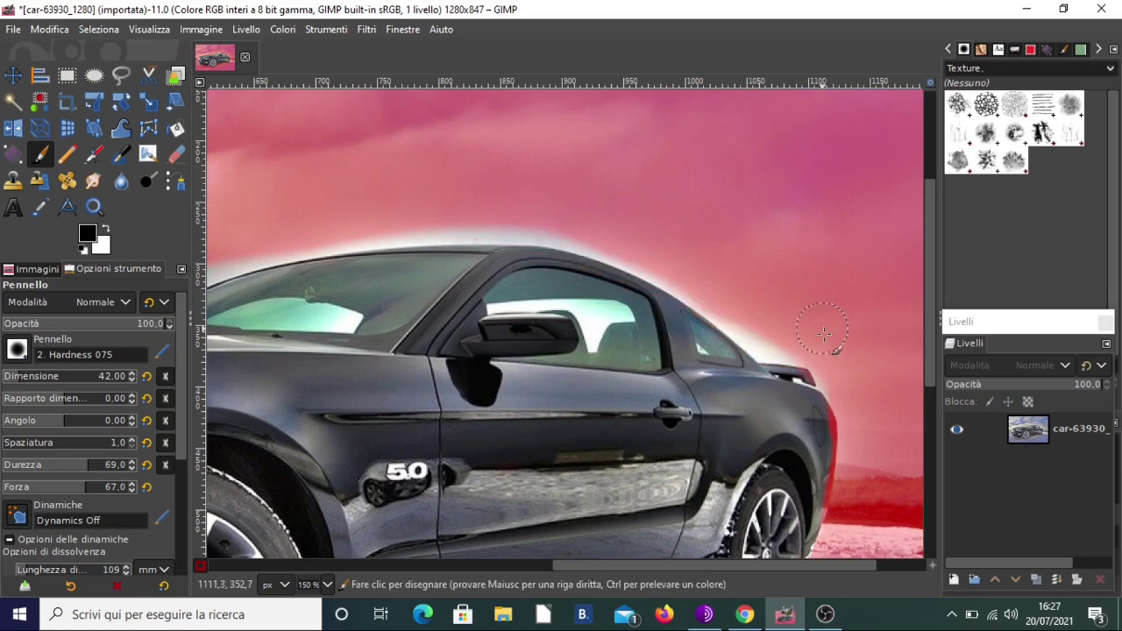
mouse_move(824, 334)
left_mouse_down()
mouse_move(792, 352)
mouse_move(765, 346)
mouse_move(689, 287)
mouse_move(543, 234)
mouse_move(447, 219)
mouse_move(312, 230)
left_mouse_up()
Mask the halo above the windshield, then zoom out to view the whole car
scroll(571, 232, "left", 5)
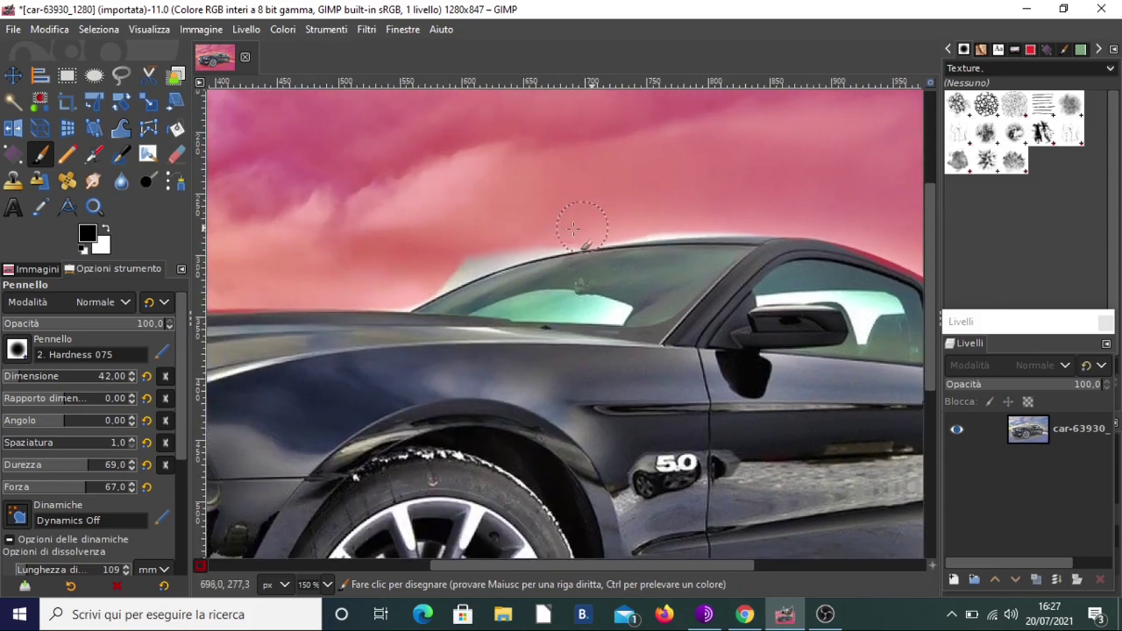
mouse_move(571, 229)
left_mouse_down()
mouse_move(438, 278)
mouse_move(523, 283)
left_mouse_up()
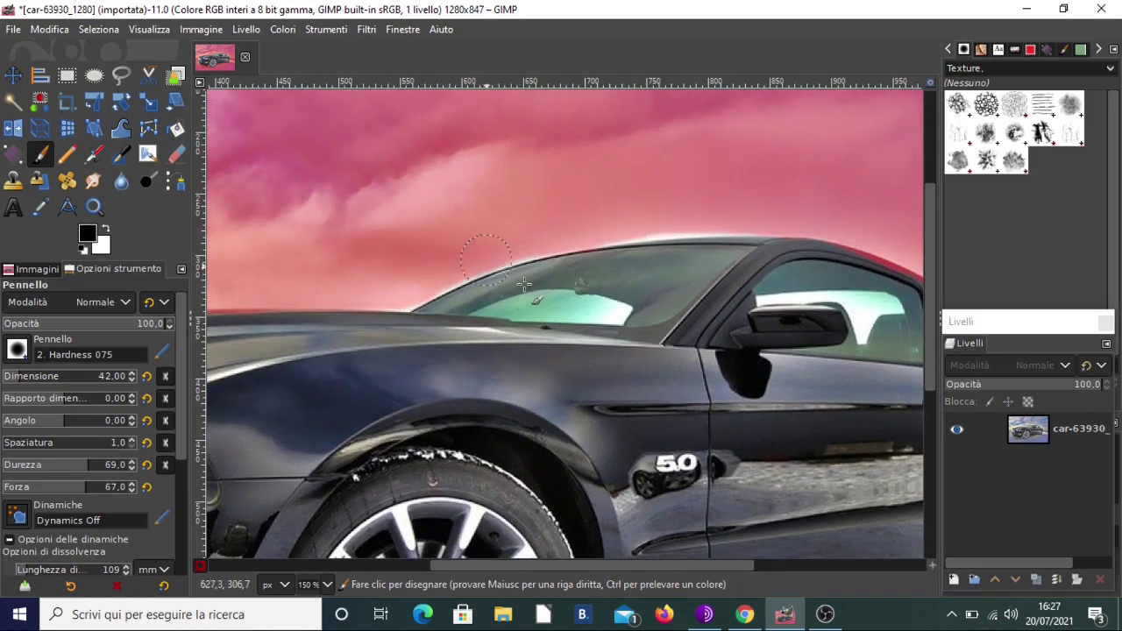
scroll(523, 283, "down", 1)
scroll(668, 407, "down", 2)
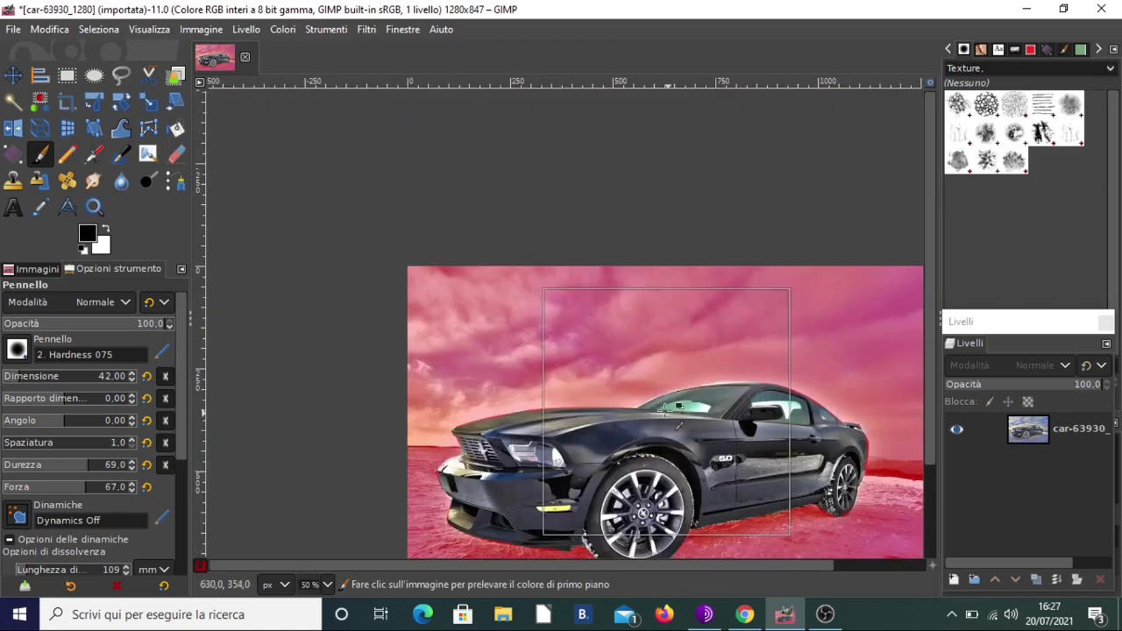
scroll(666, 412, "down", 1)
scroll(658, 386, "up", 1)
scroll(651, 360, "up", 1)
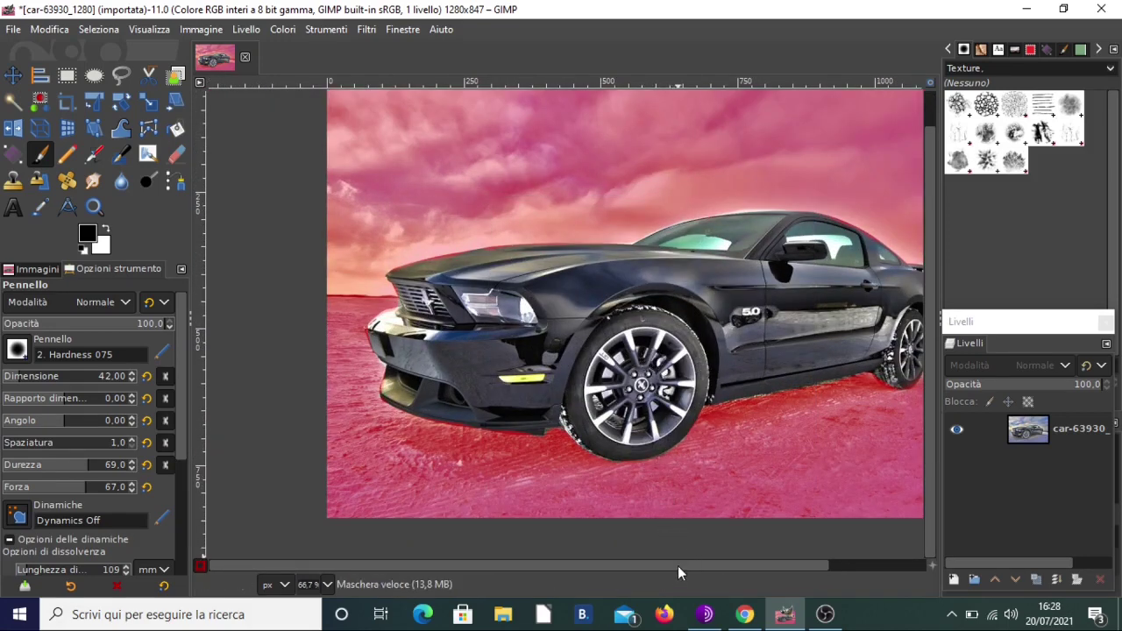
left_click_drag(676, 566, 697, 566)
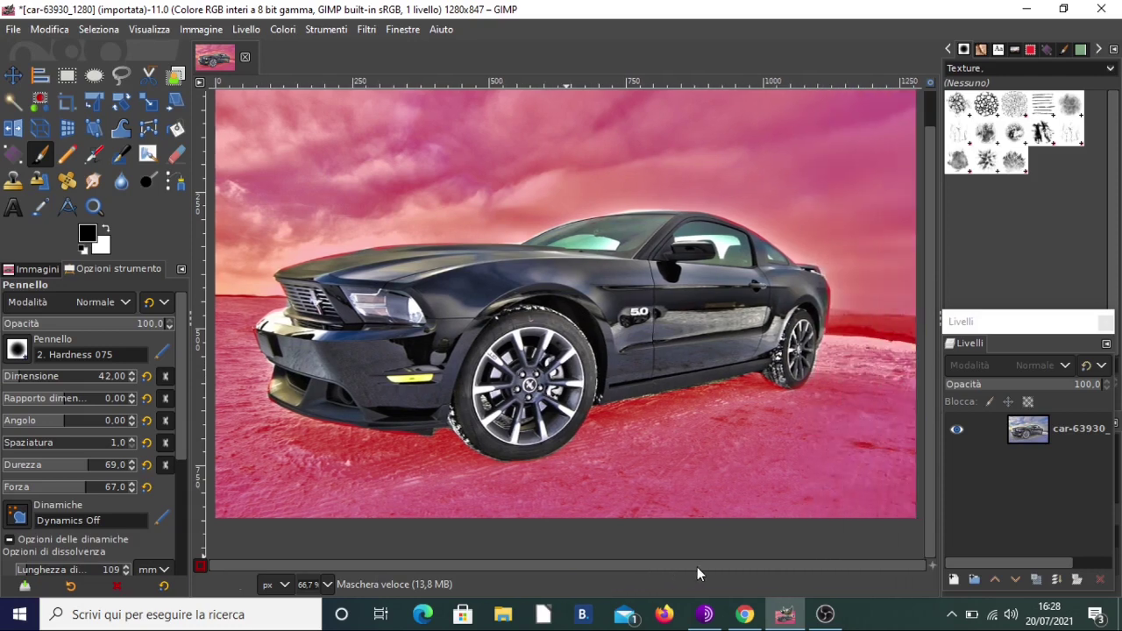
Convert the quick mask into a selection of the car and zoom in to 200%
left_click(201, 568)
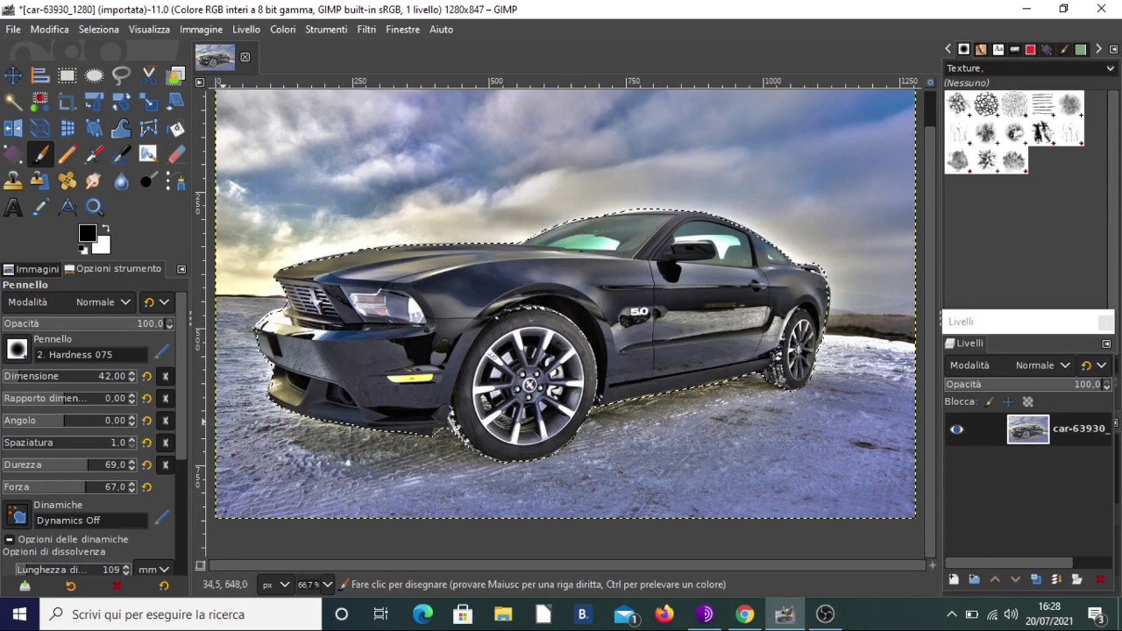
scroll(279, 347, "up", 1, "ctrl")
scroll(279, 347, "up", 2, "ctrl")
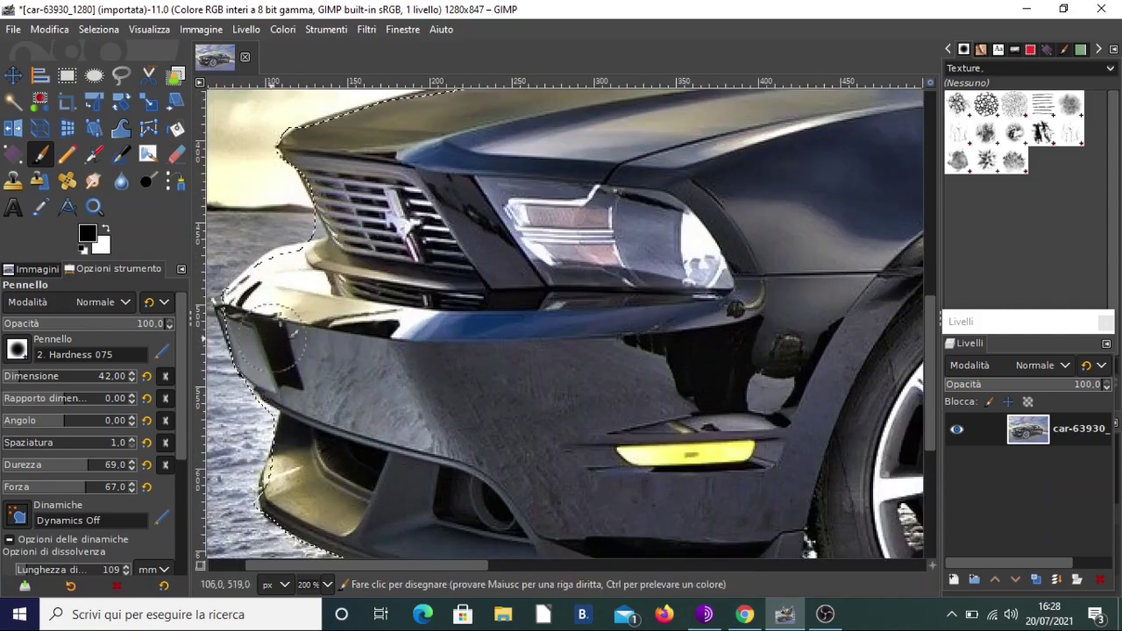
In quick mask, unmask the bumper's left corner and mask the grille's sky edge with a size-19 brush
left_click(199, 567)
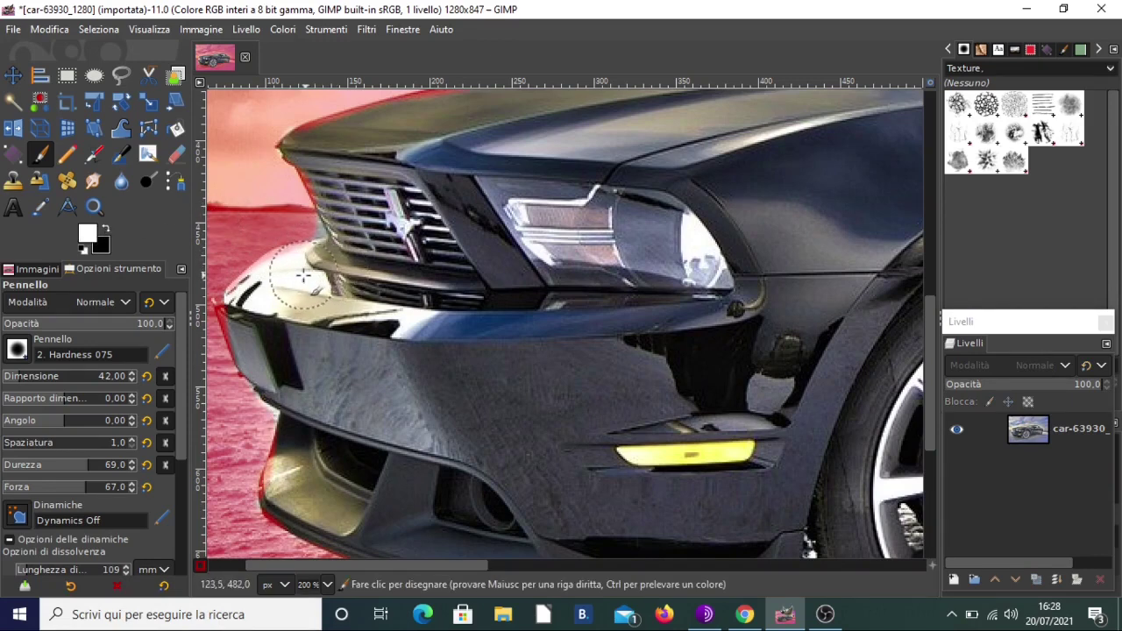
mouse_move(280, 279)
left_mouse_down()
mouse_move(243, 314)
mouse_move(324, 368)
left_mouse_up()
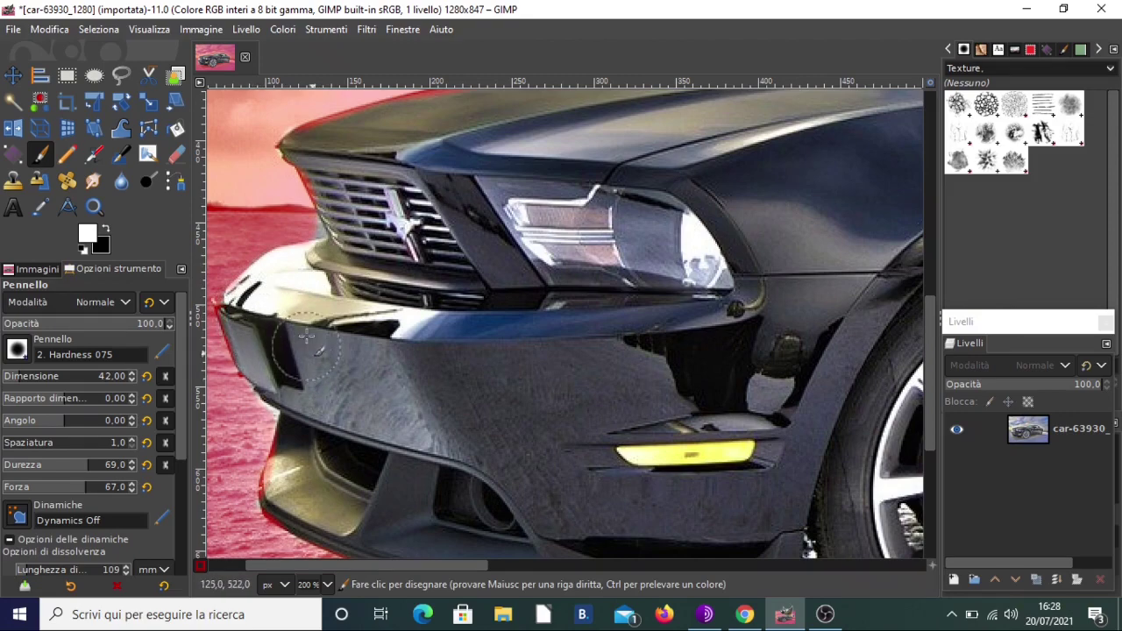
left_click(108, 231)
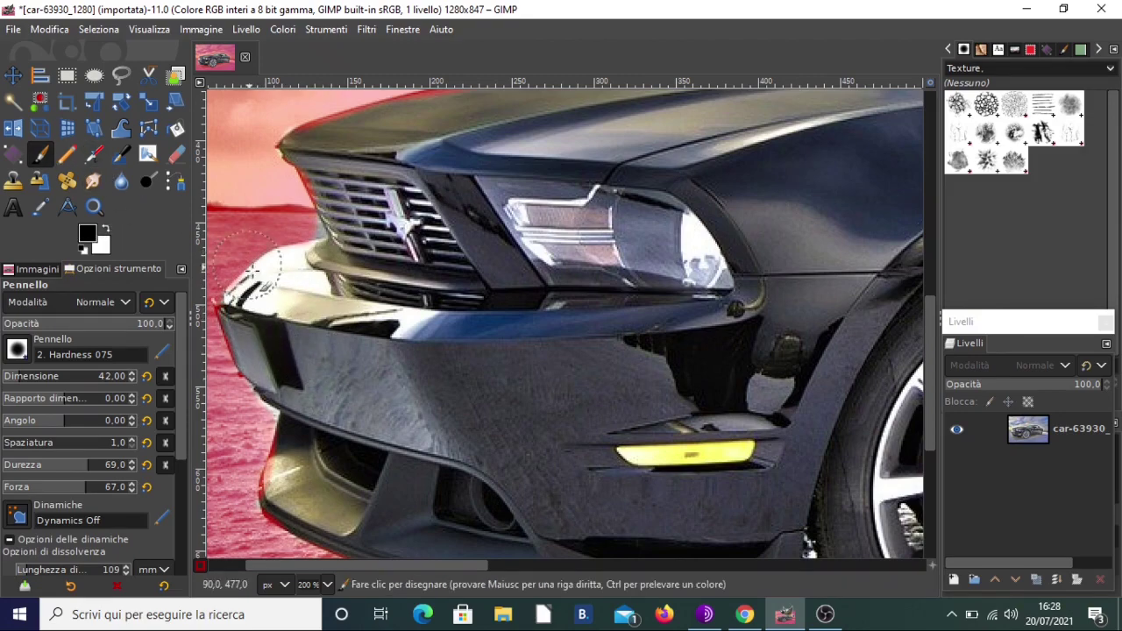
scroll(310, 288, "up", 2)
scroll(333, 254, "up", 1)
scroll(359, 236, "up", 3)
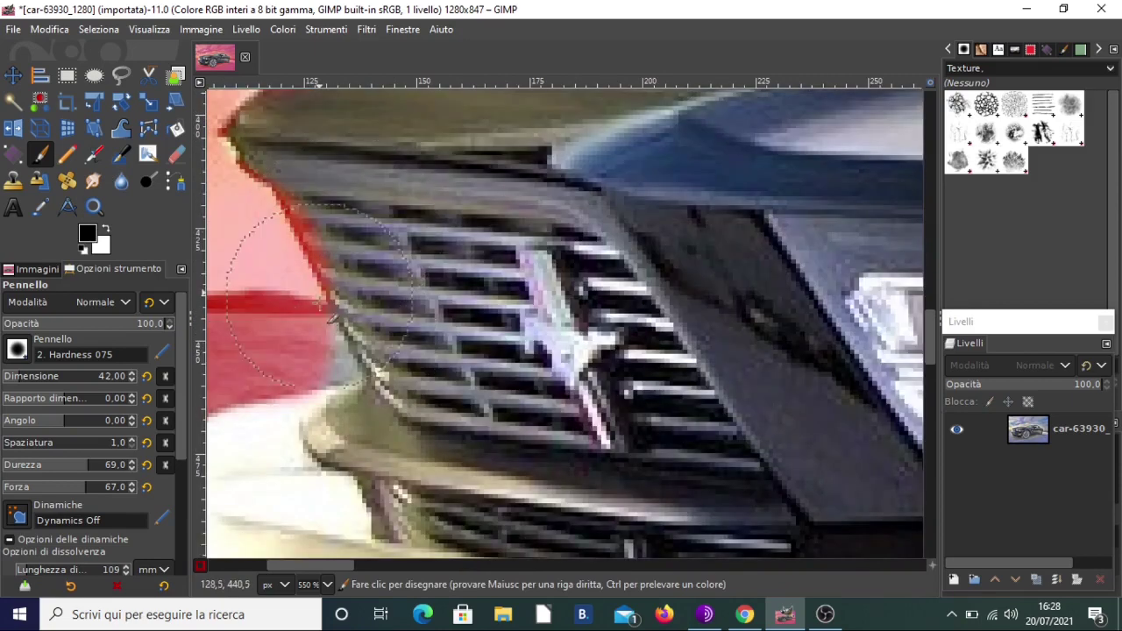
key("bracketleft")
key("bracketleft")
key("bracketleft")
left_click_drag(264, 345, 313, 357)
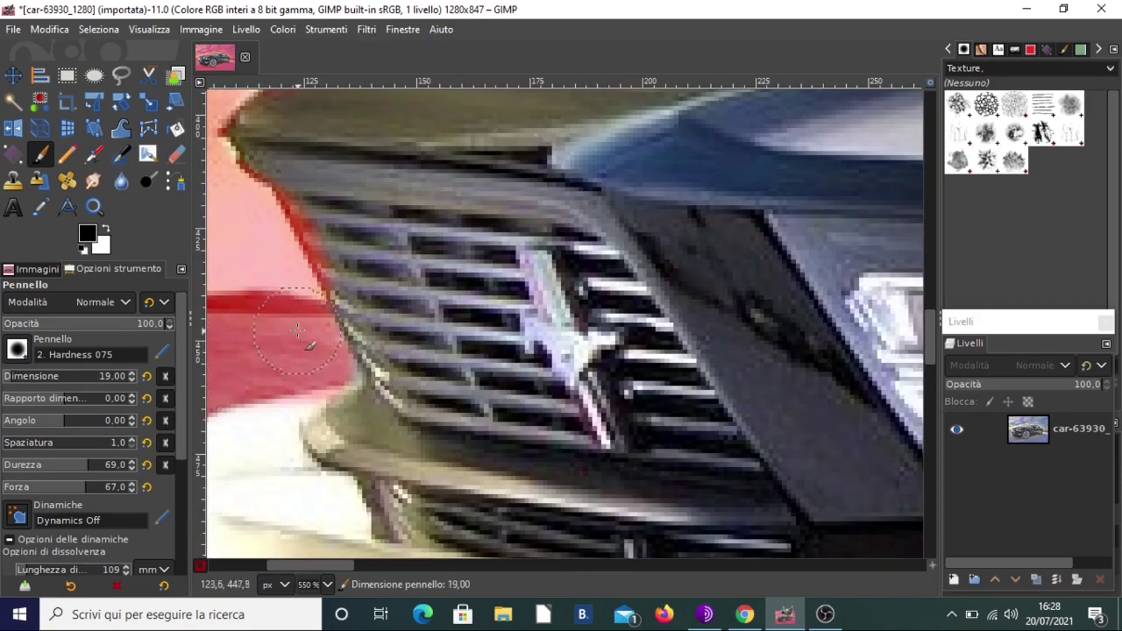
scroll(262, 439, "down", 5)
scroll(242, 509, "down", 2)
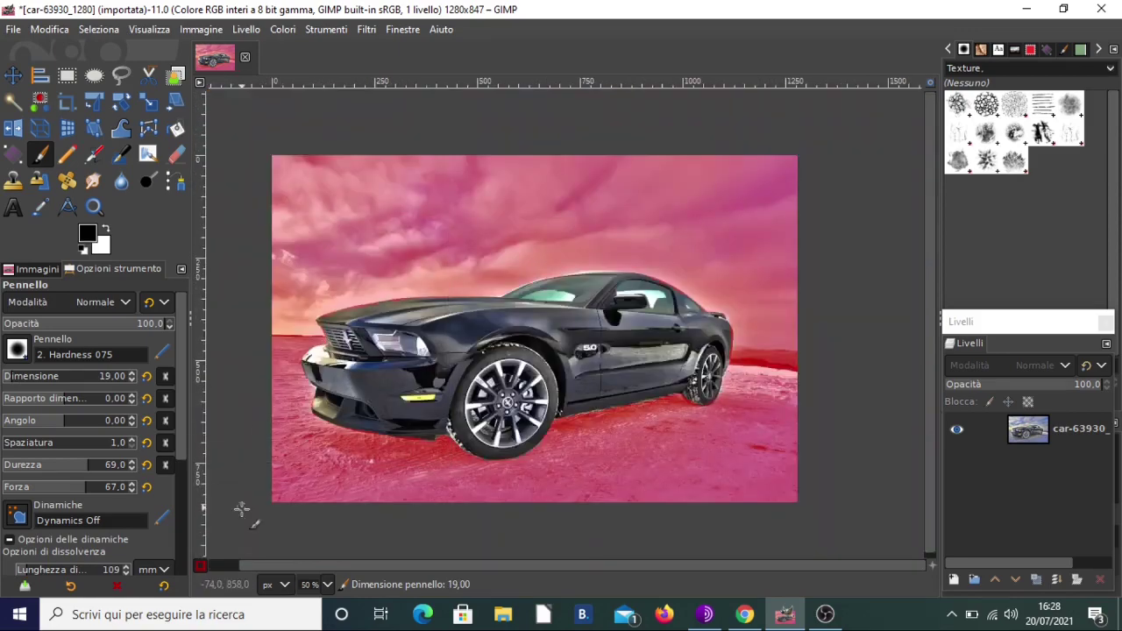
Convert the quick mask to a selection and add an alpha channel to the photo layer
left_click(199, 566)
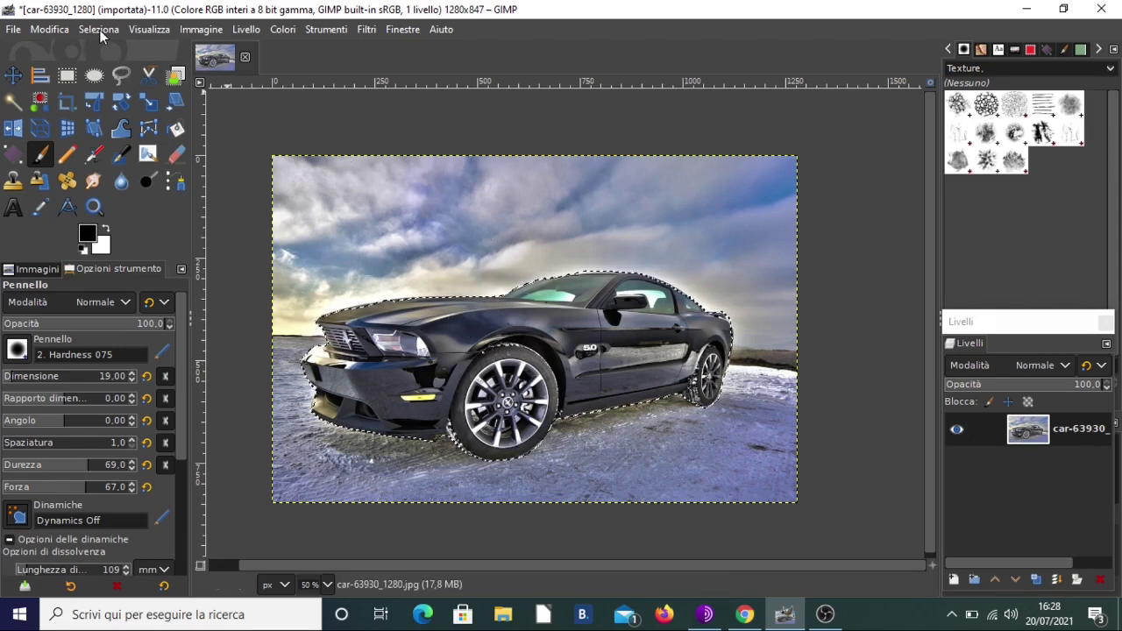
right_click(1068, 435)
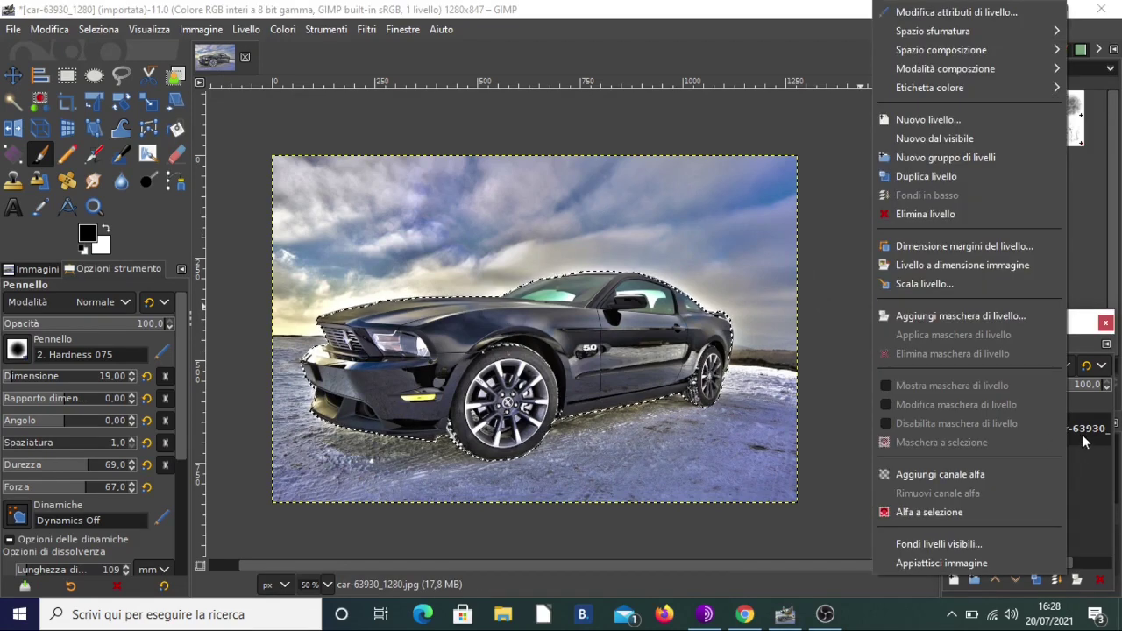
left_click(925, 478)
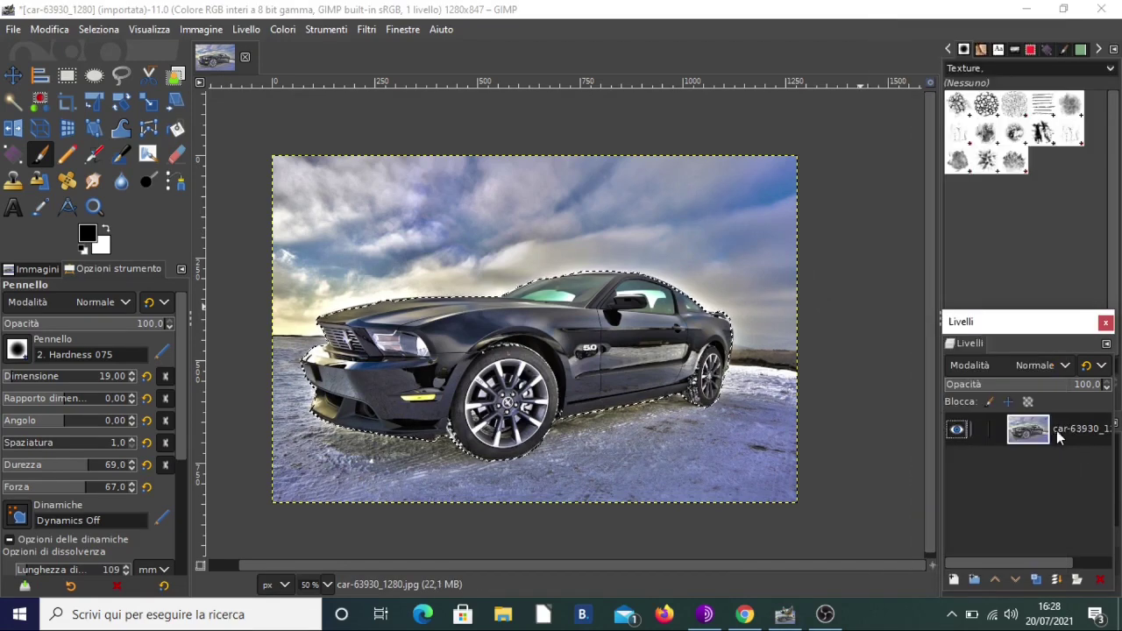
Invert the selection and delete the background, then undo that deletion
left_click(98, 29)
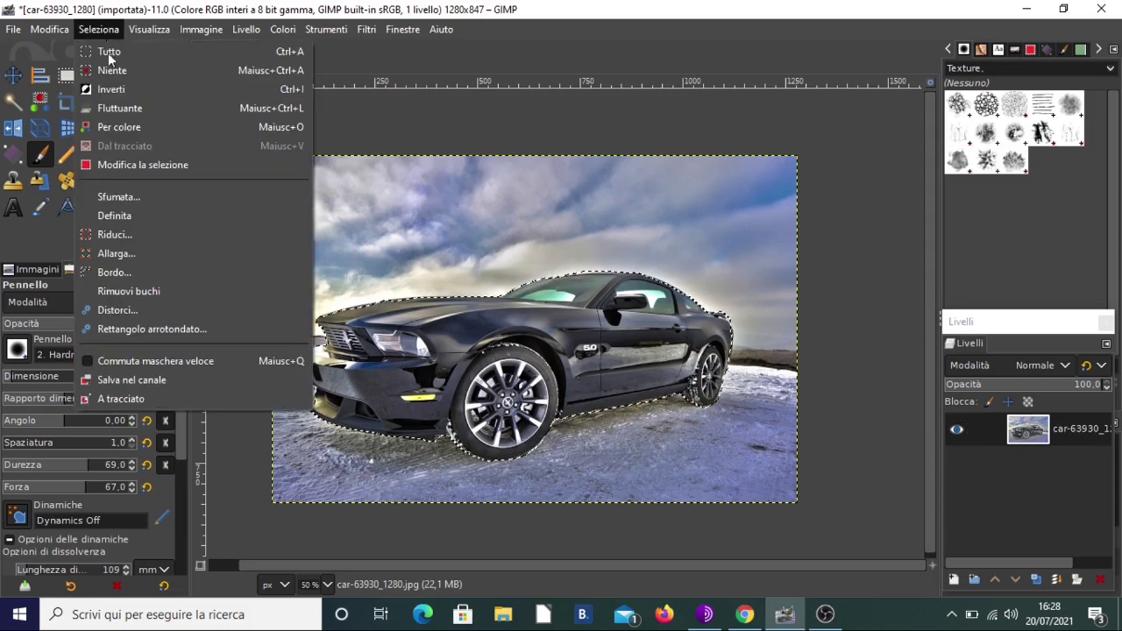
left_click(111, 90)
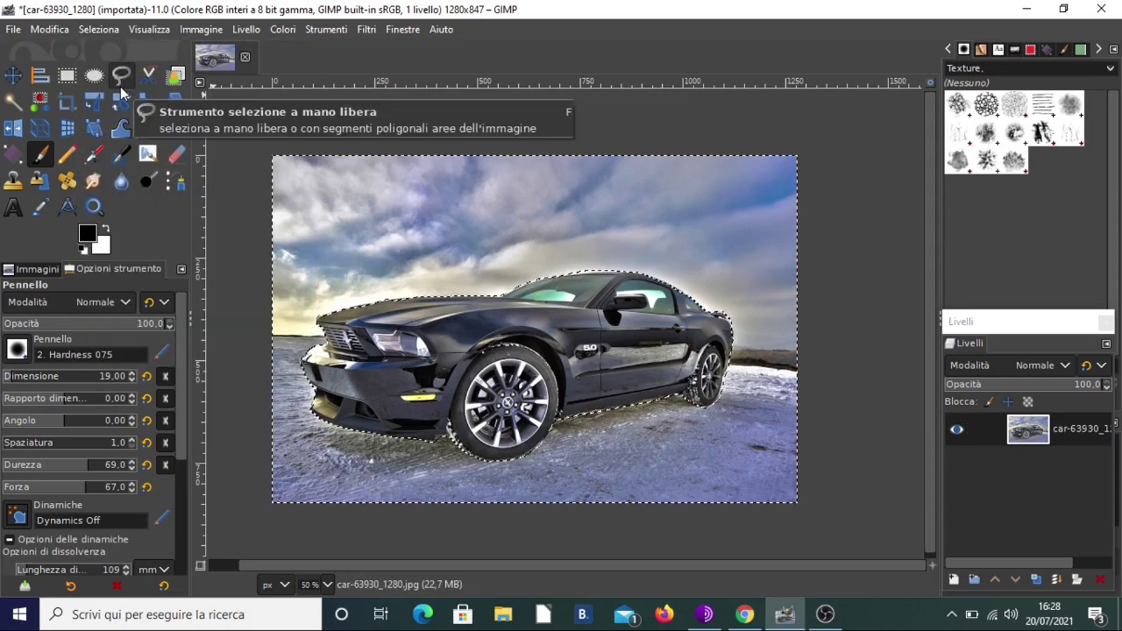
key("Delete")
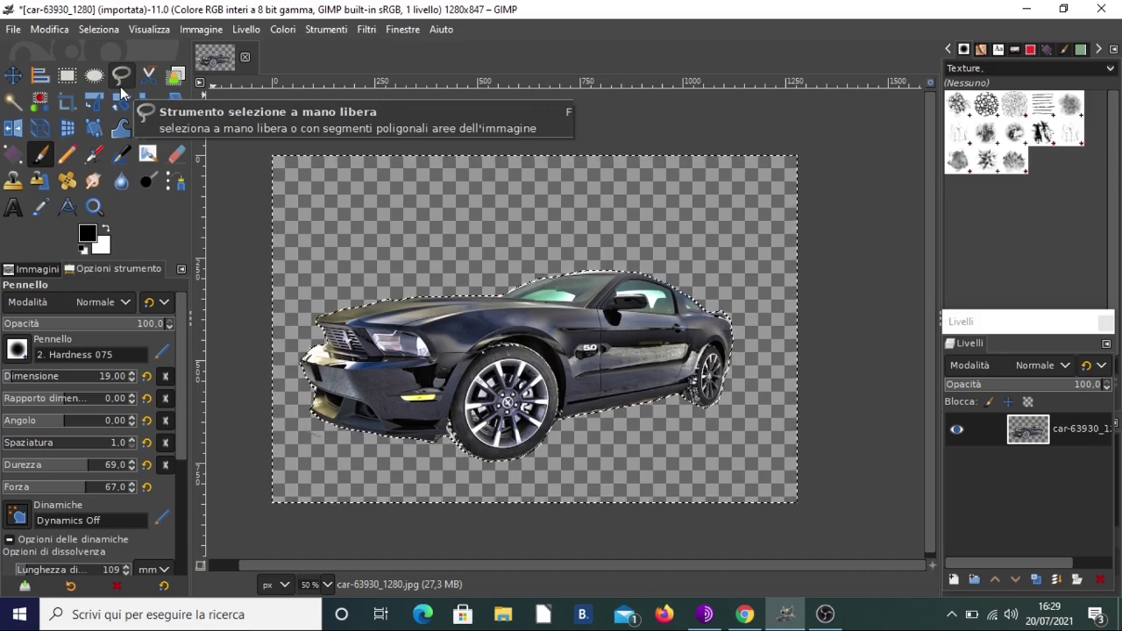
key("ctrl+z")
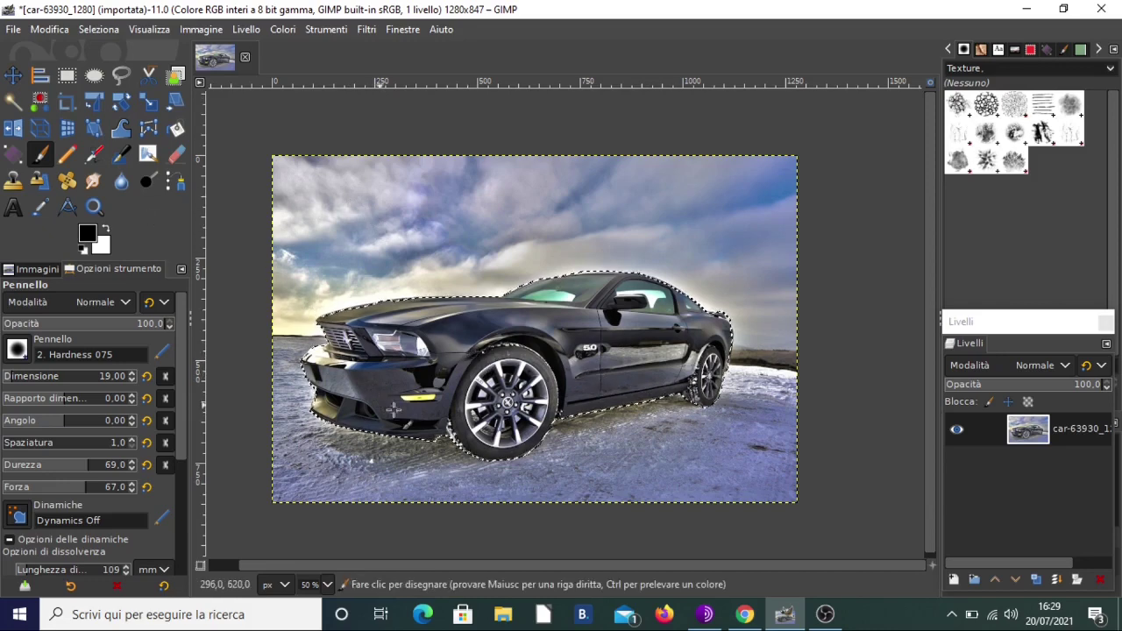
key("ctrl")
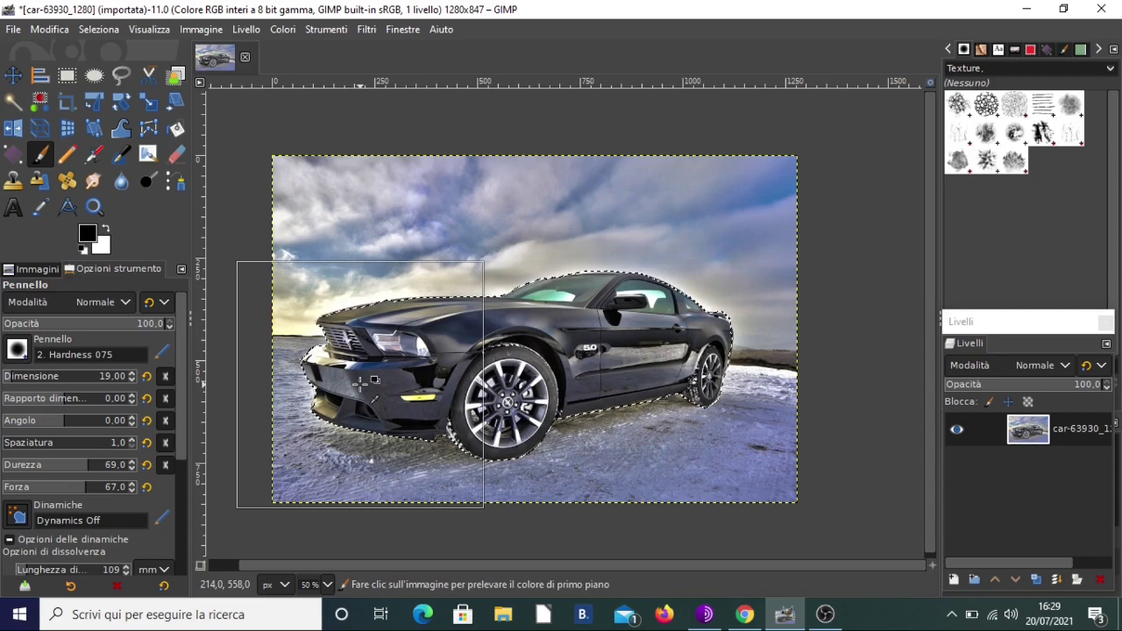
Copy the car, paste it as its own layer in a new white 1280x847 image, then close it unsaved
key("ctrl+c")
left_click(18, 29)
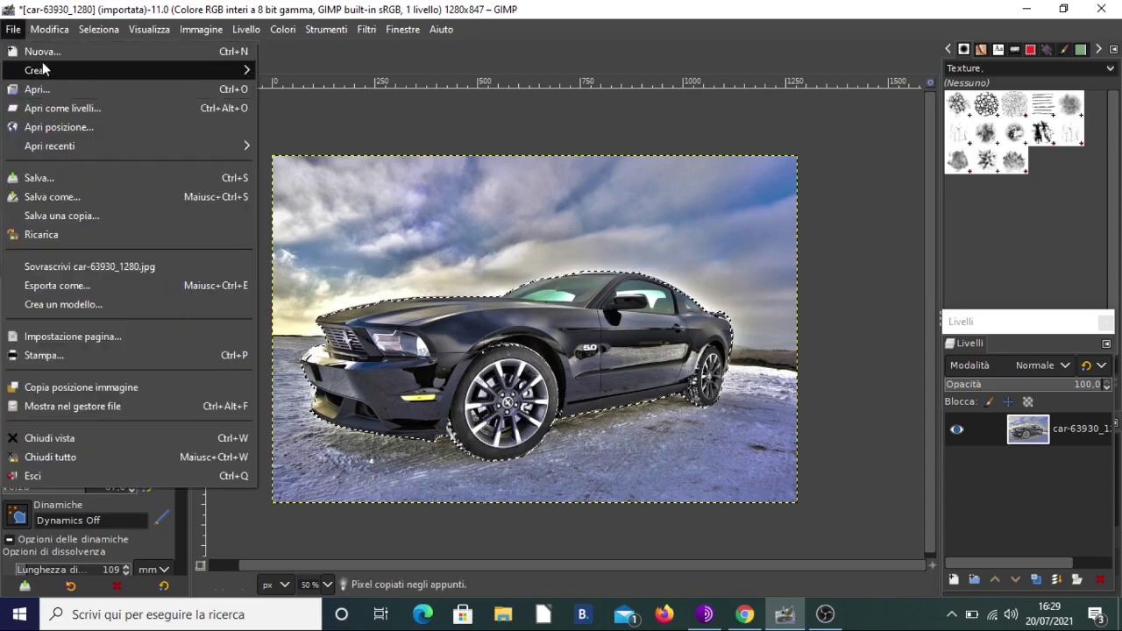
left_click(39, 69)
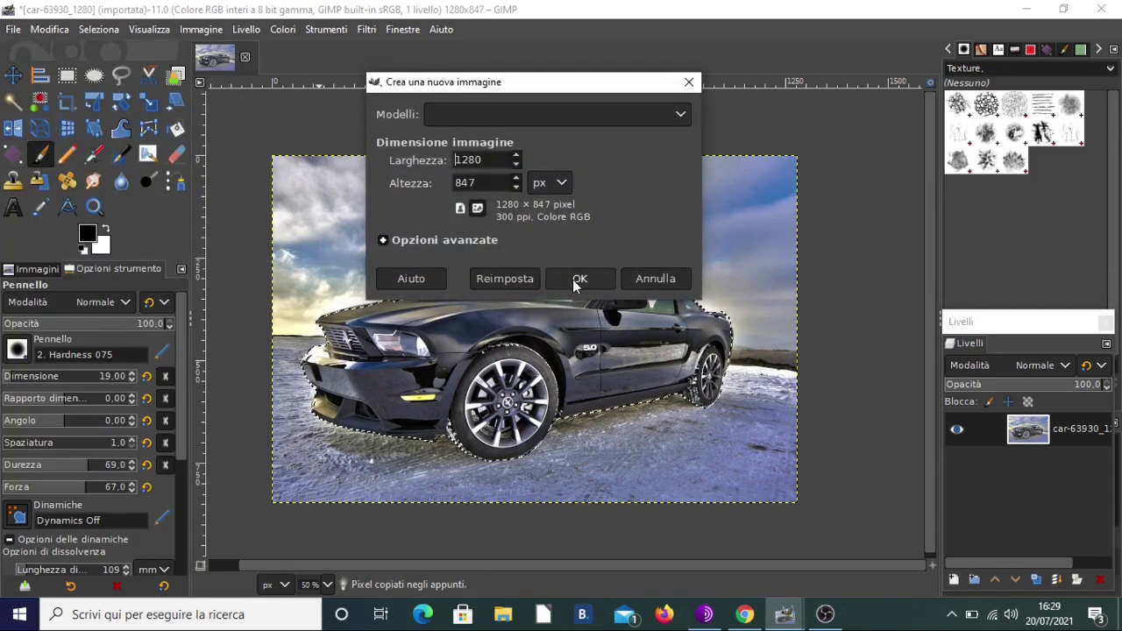
left_click(578, 279)
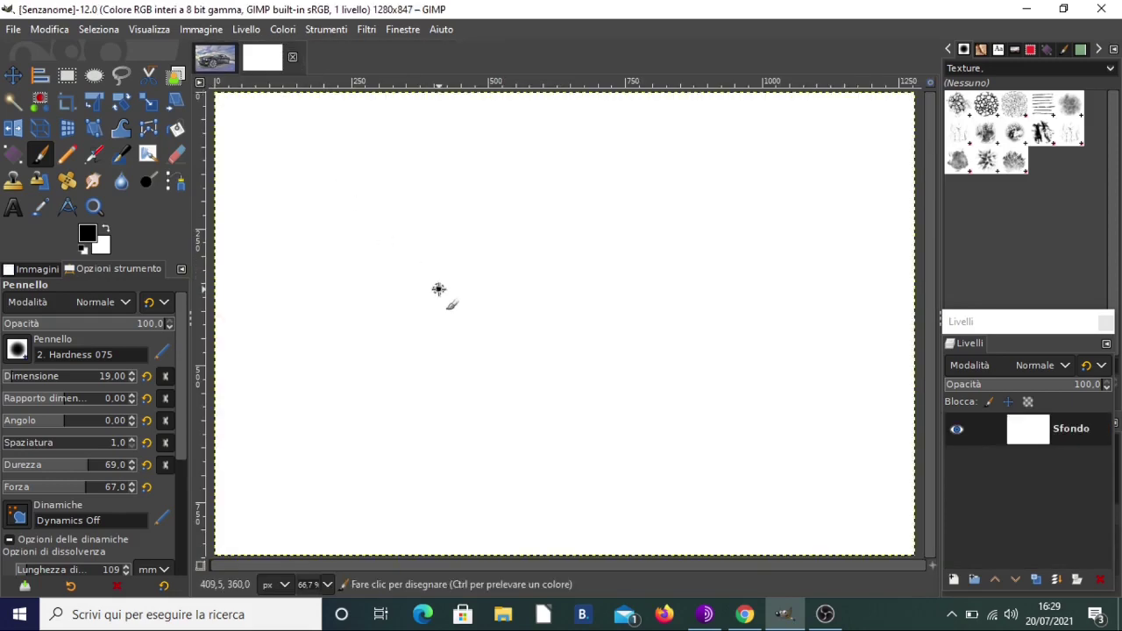
key("ctrl+v")
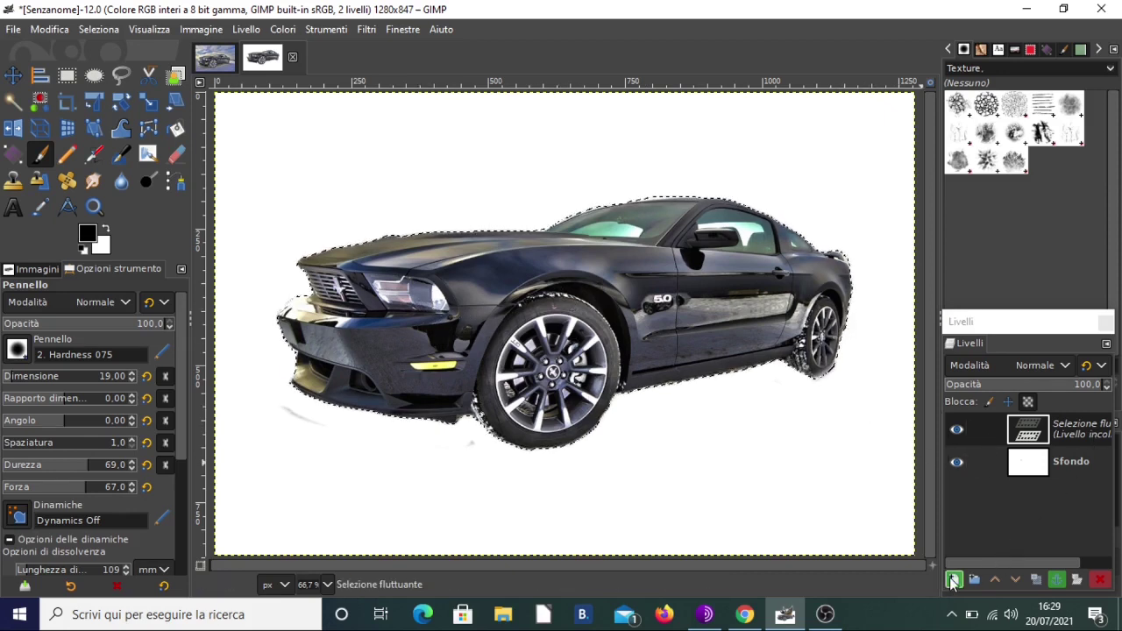
left_click(953, 580)
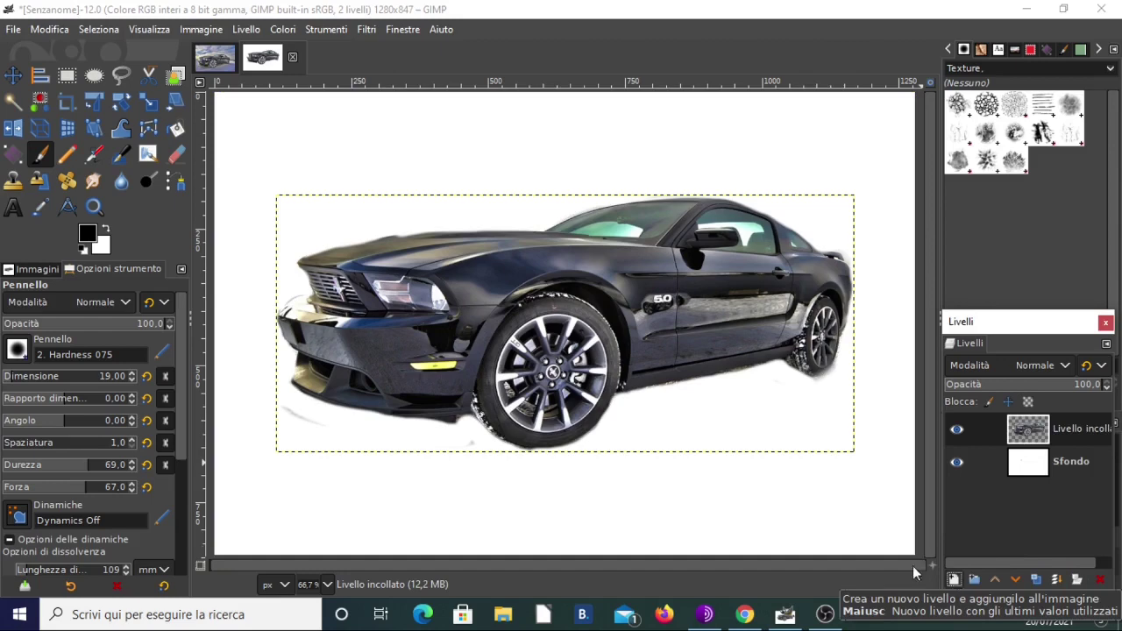
left_click(292, 57)
left_click(598, 408)
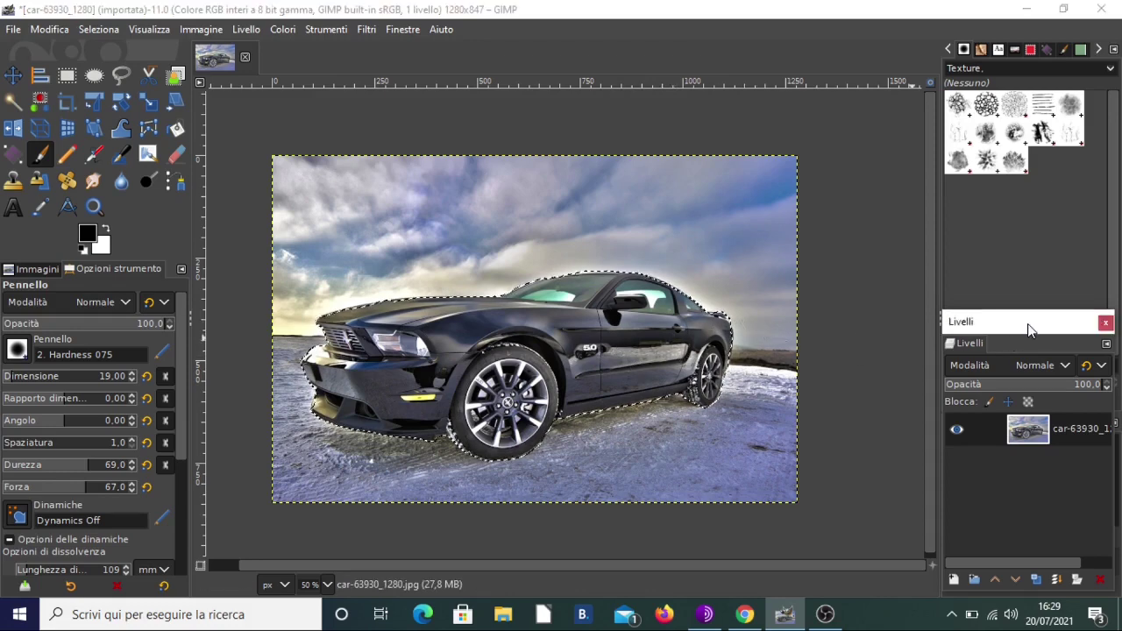
Save the car selection as channel 'Maschera di selezione copia' and briefly toggle its visibility
left_click_drag(1028, 322, 1027, 143)
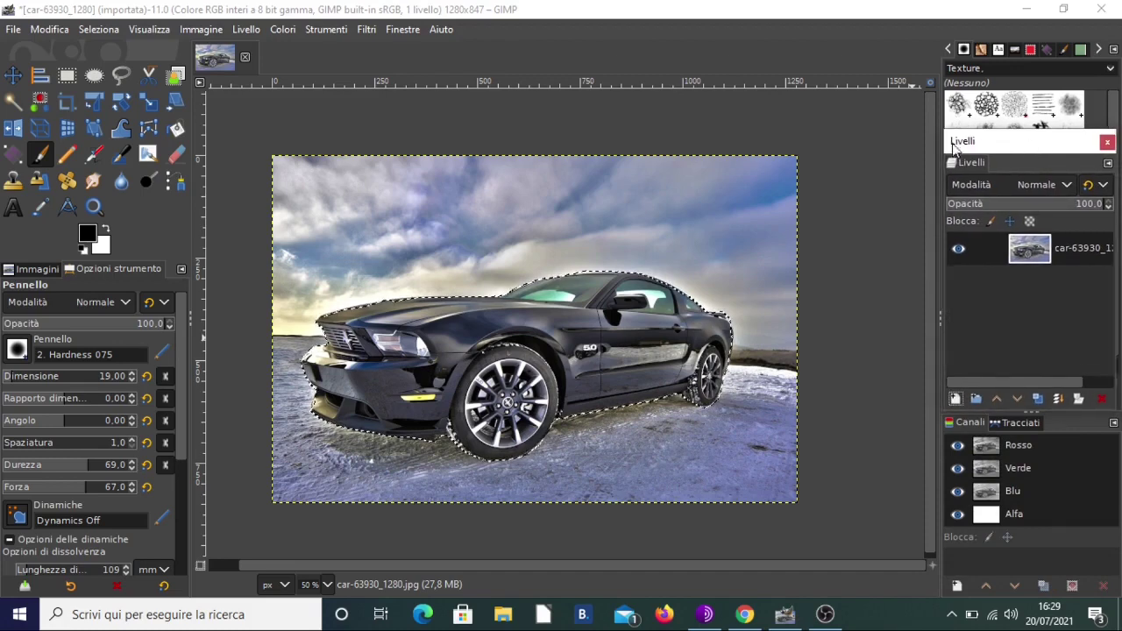
left_click(98, 29)
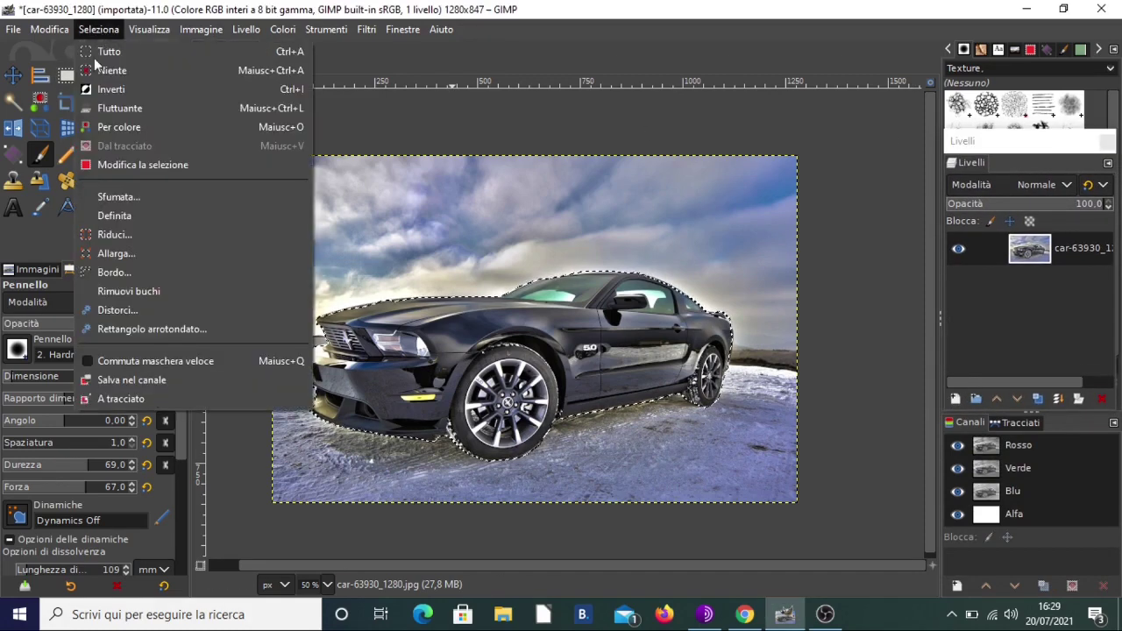
left_click(138, 380)
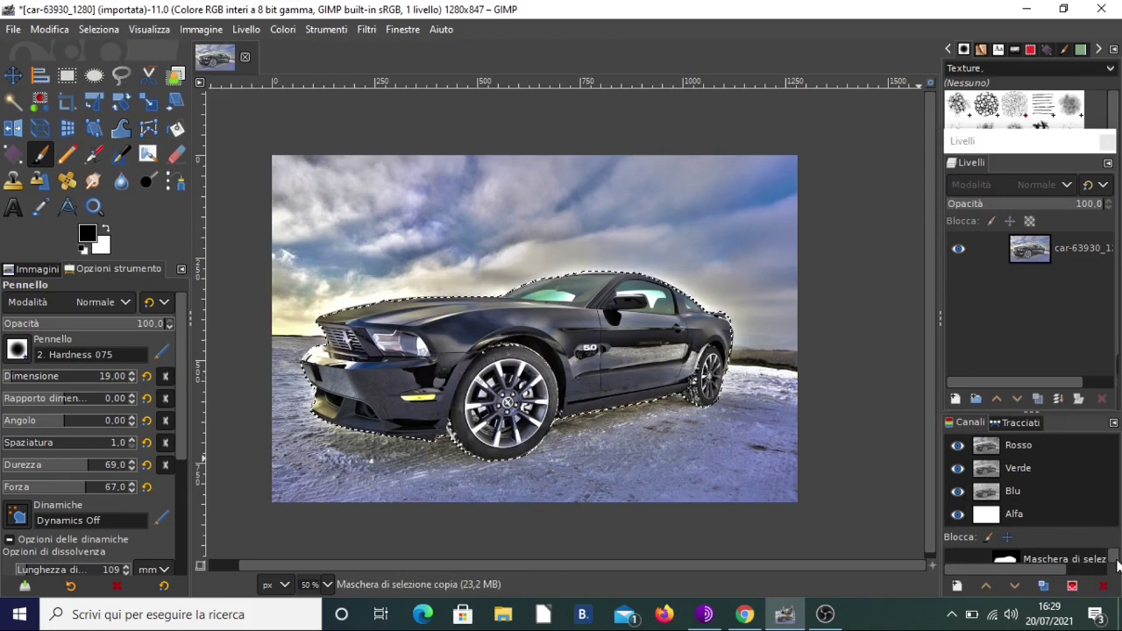
left_click_drag(1033, 143, 1032, 97)
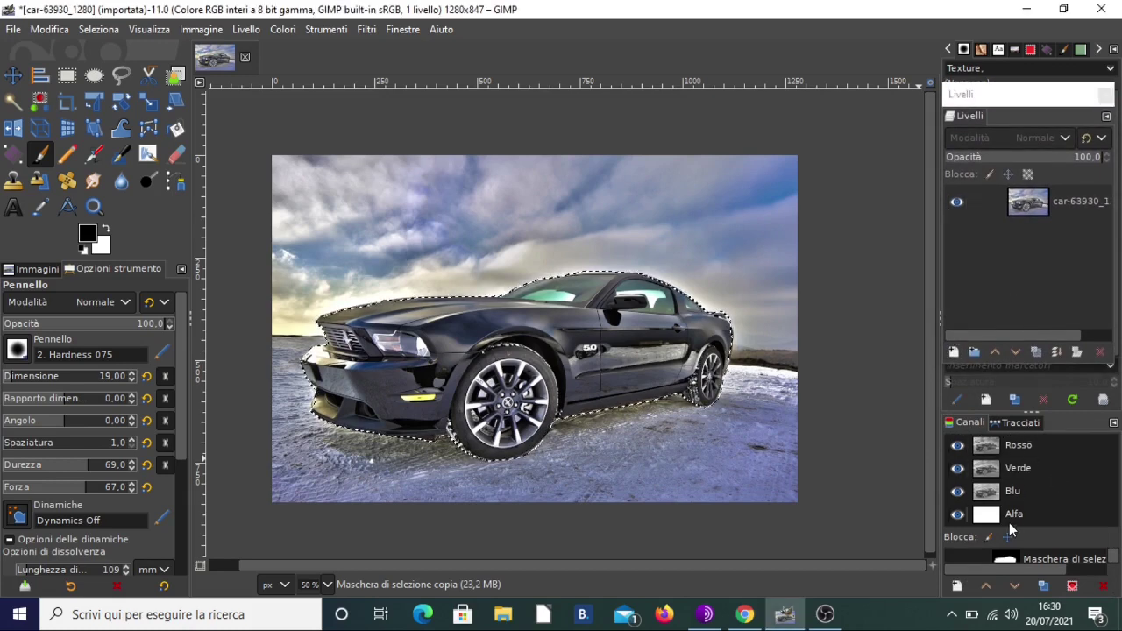
scroll(1058, 559, "down", 1)
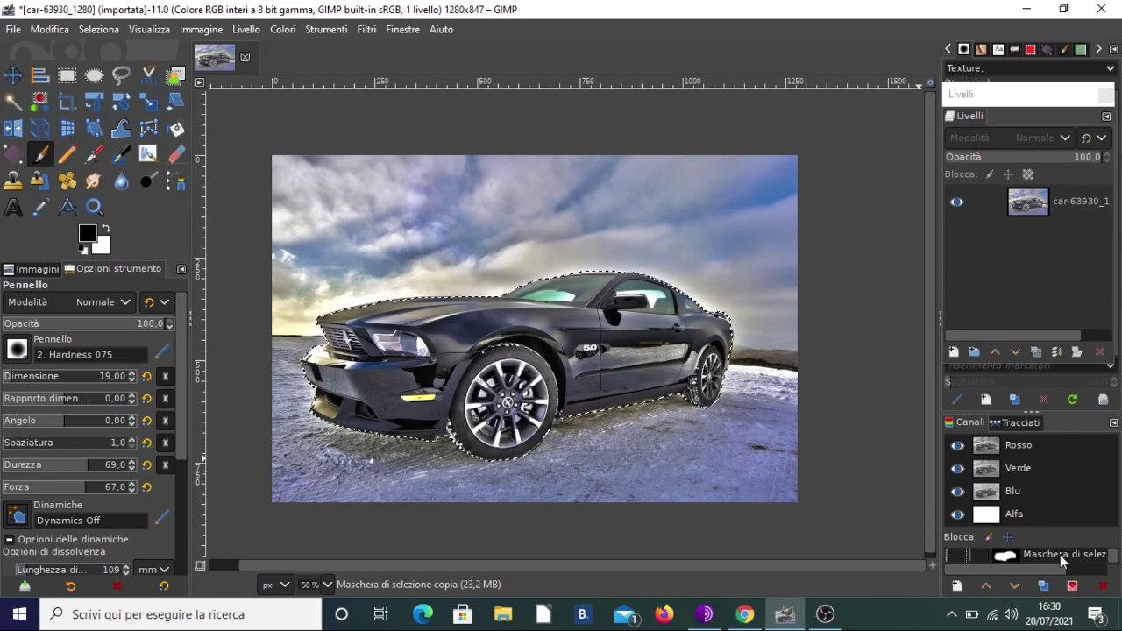
left_click(957, 556)
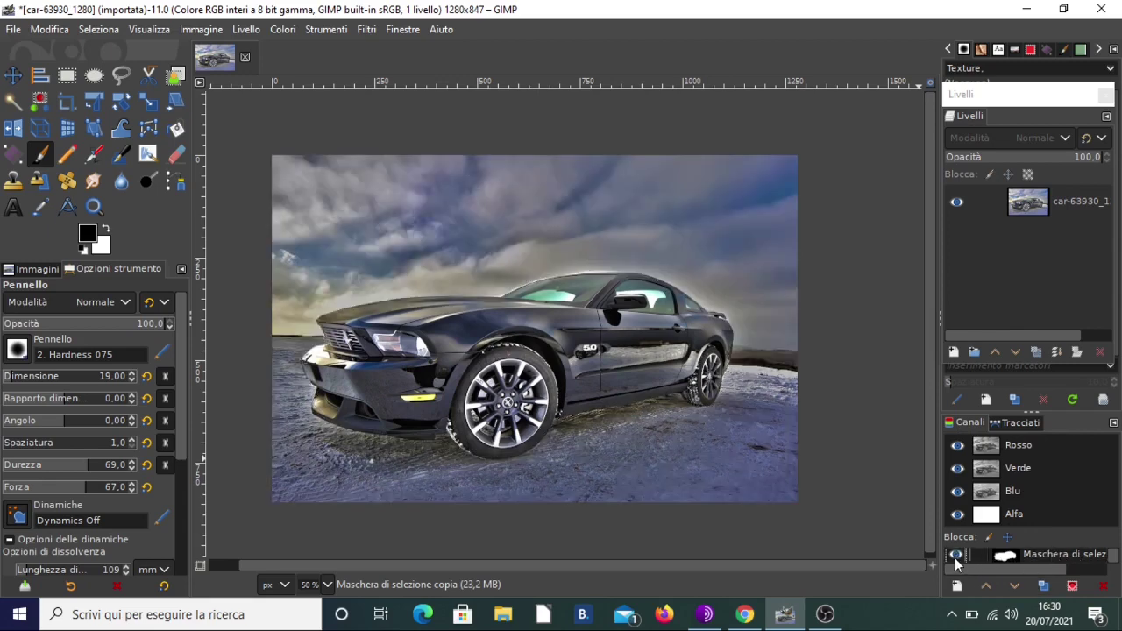
left_click(957, 556)
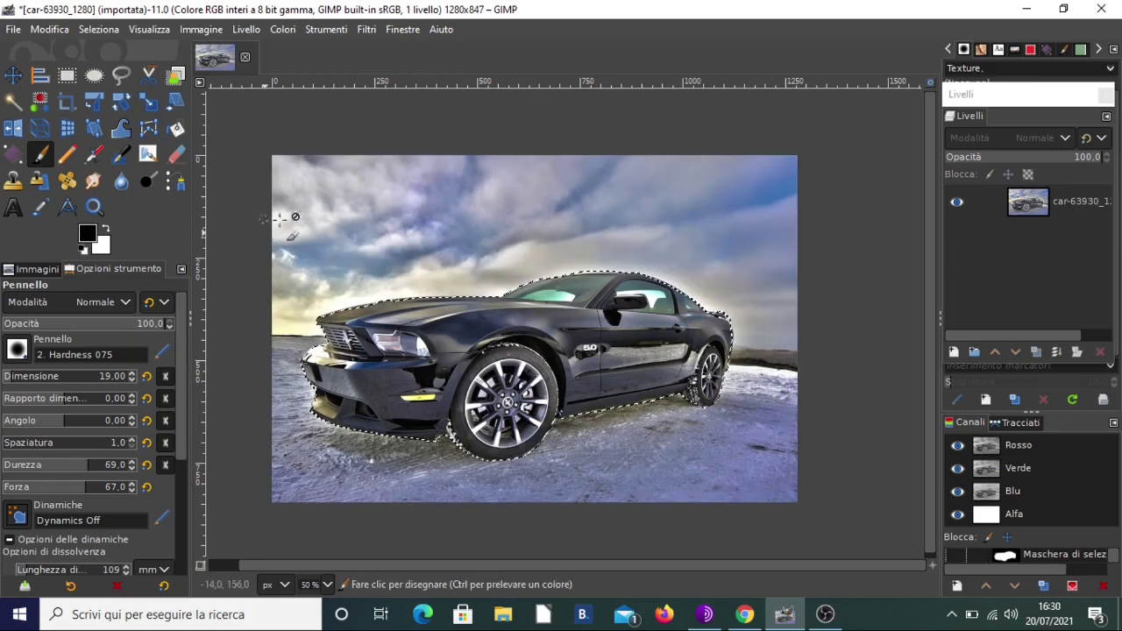
Deselect, restore the car outline from the saved channel with Canale alla selezione, then deselect again
left_click(85, 35)
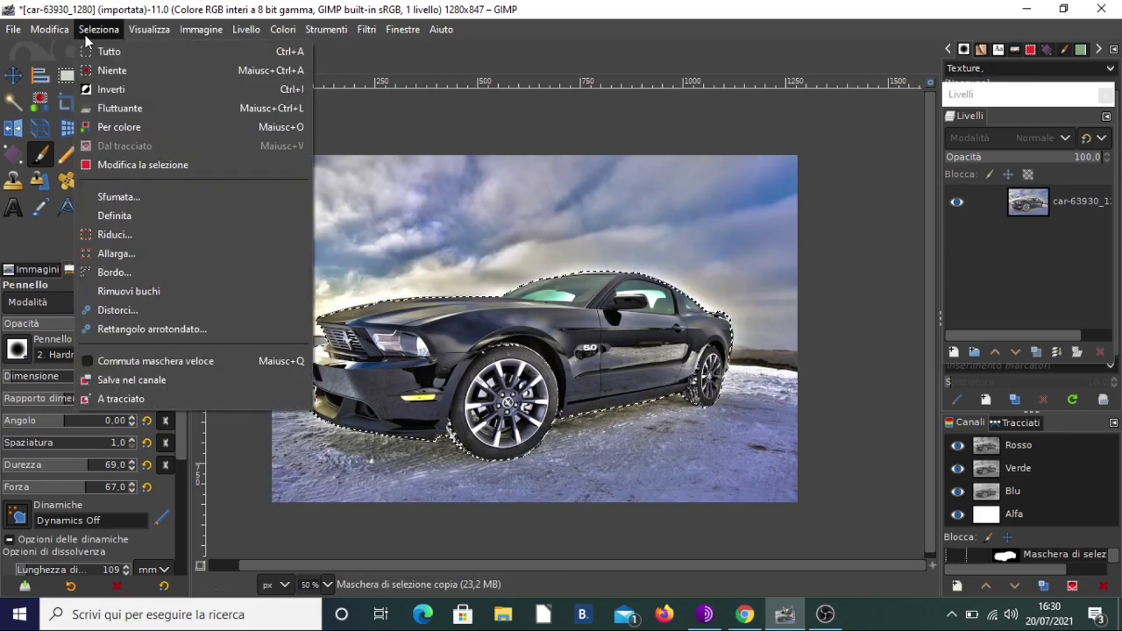
left_click(116, 69)
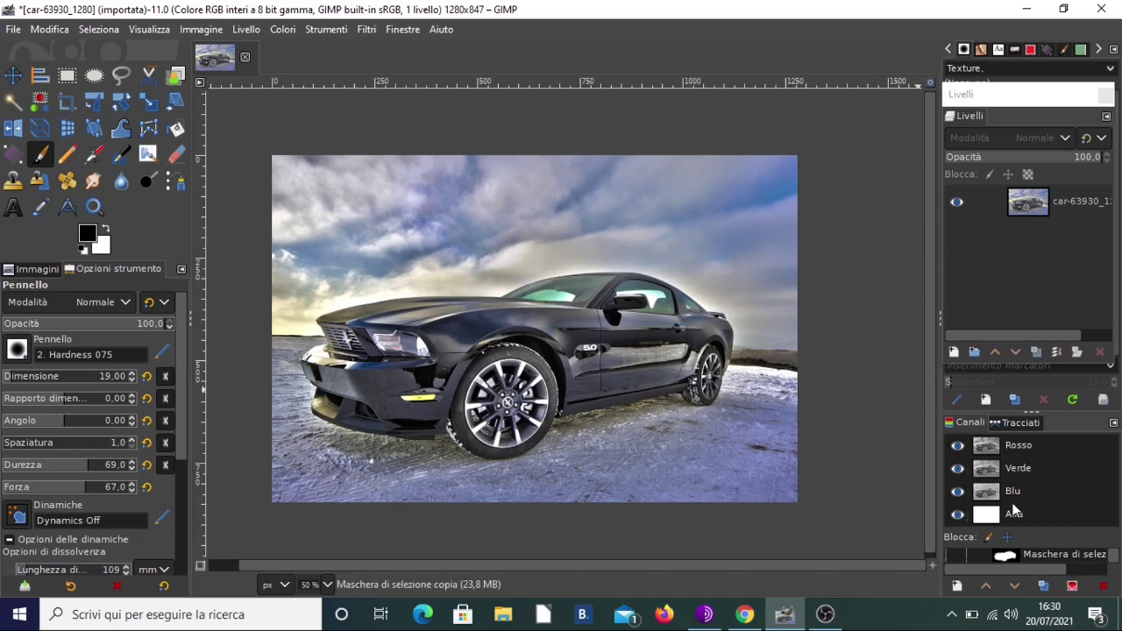
scroll(1058, 557, "up", 1)
right_click(1051, 559)
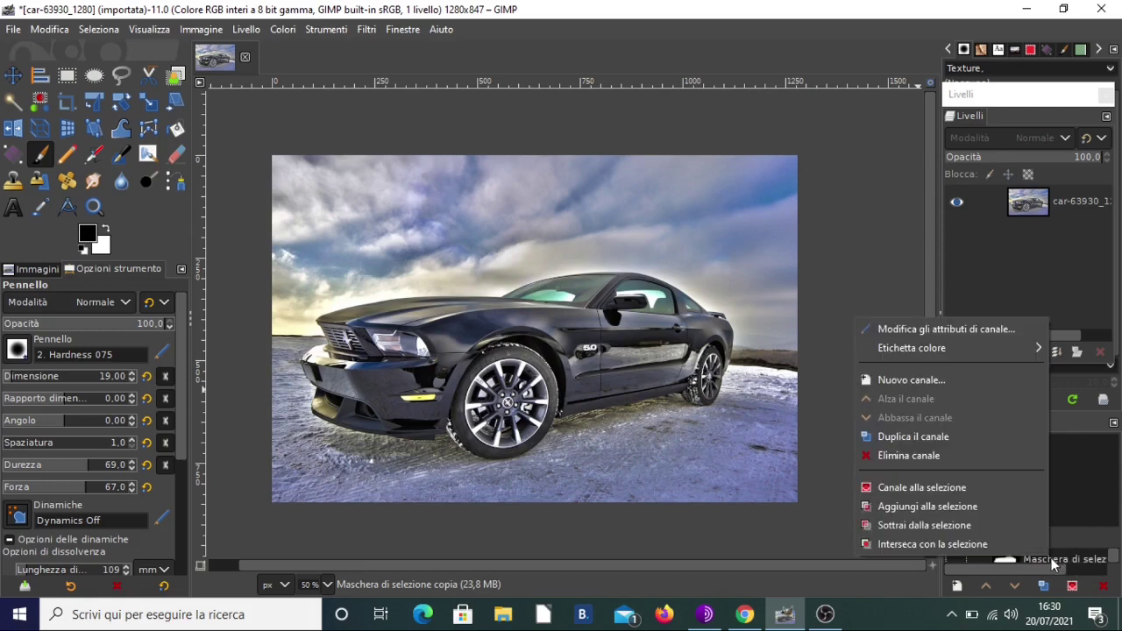
left_click(922, 486)
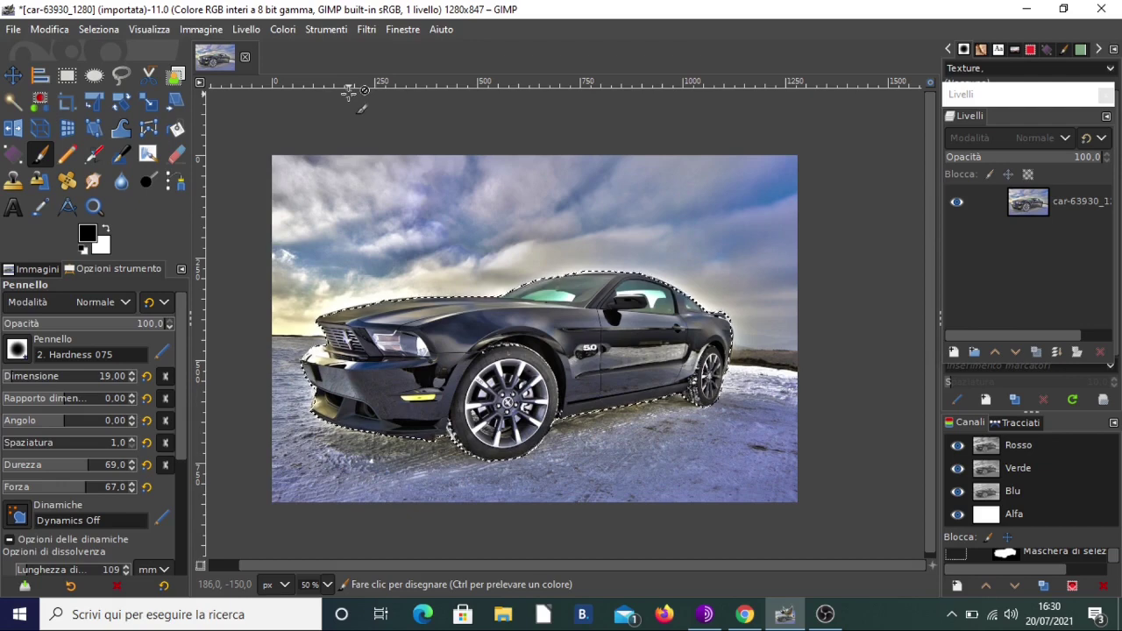
left_click(85, 29)
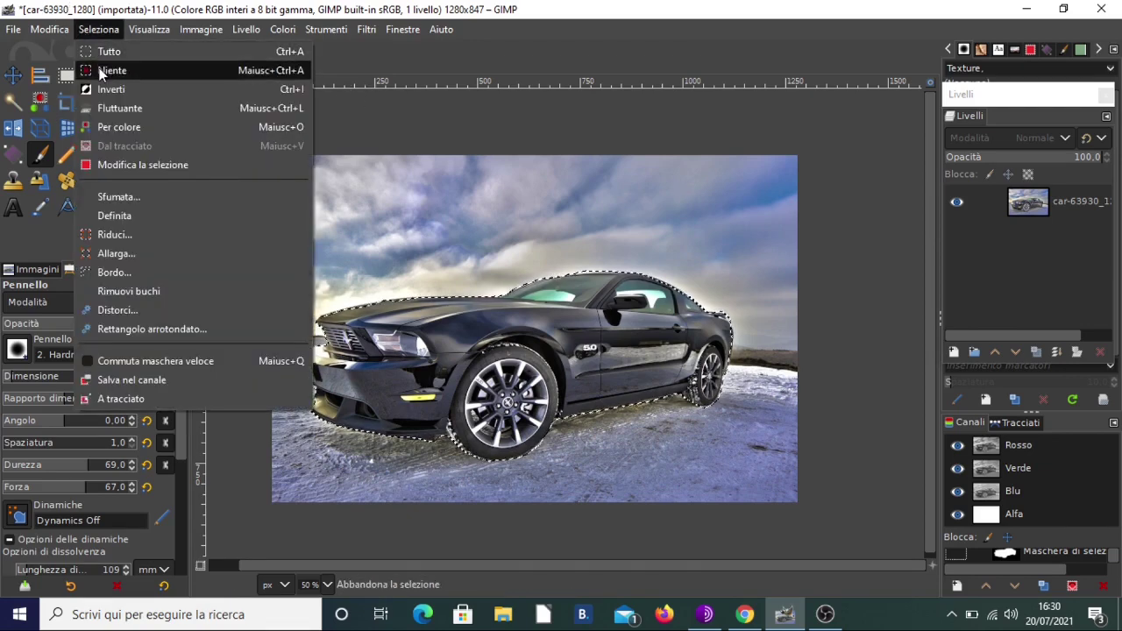
left_click(114, 68)
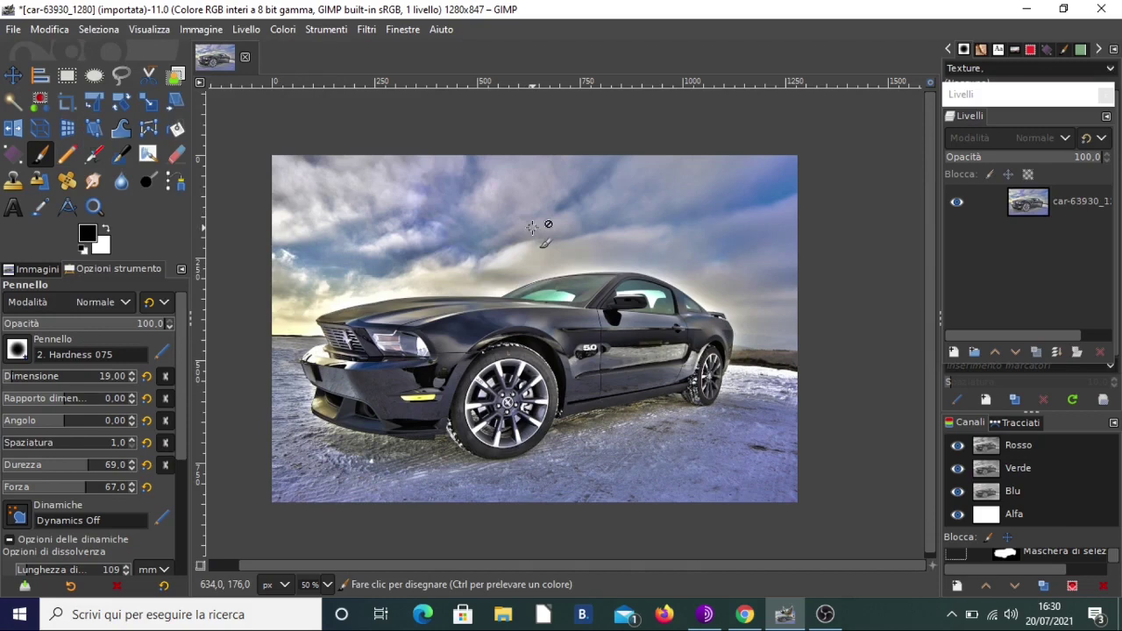